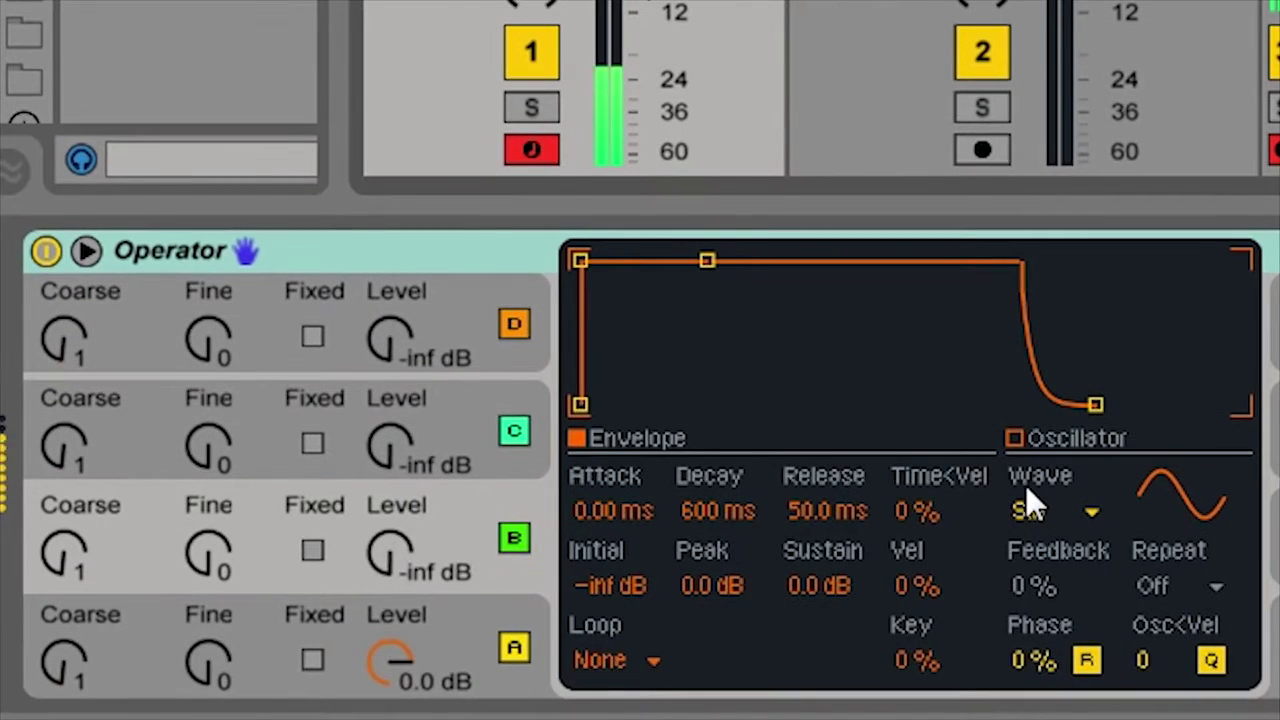
Step: Set oscillator B's waveform to Square D
left_click(405, 556)
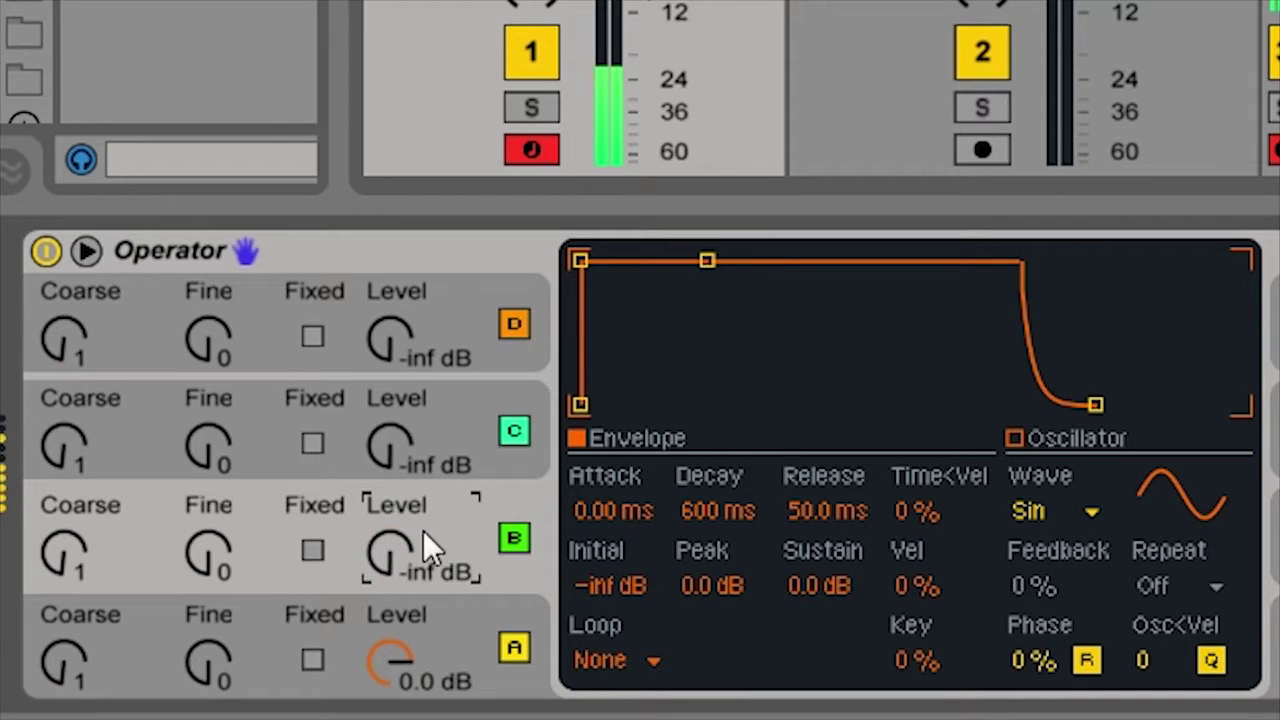
left_click(1048, 494)
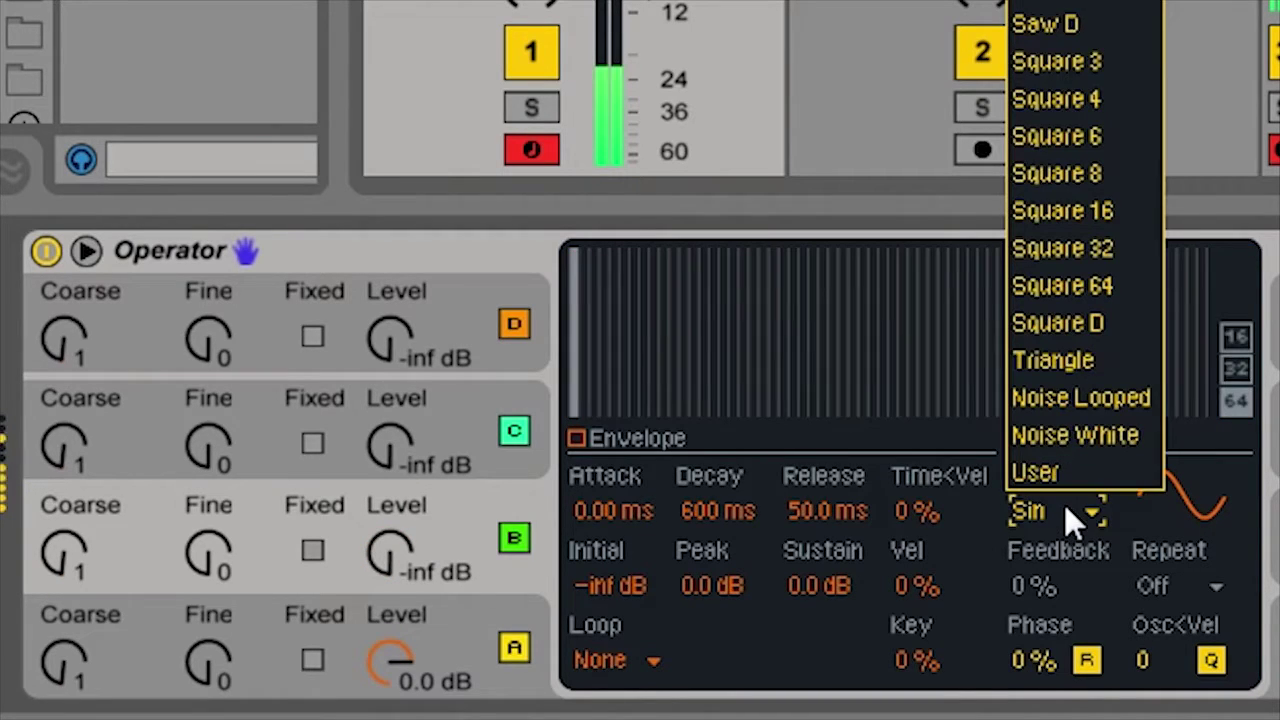
left_click(1094, 325)
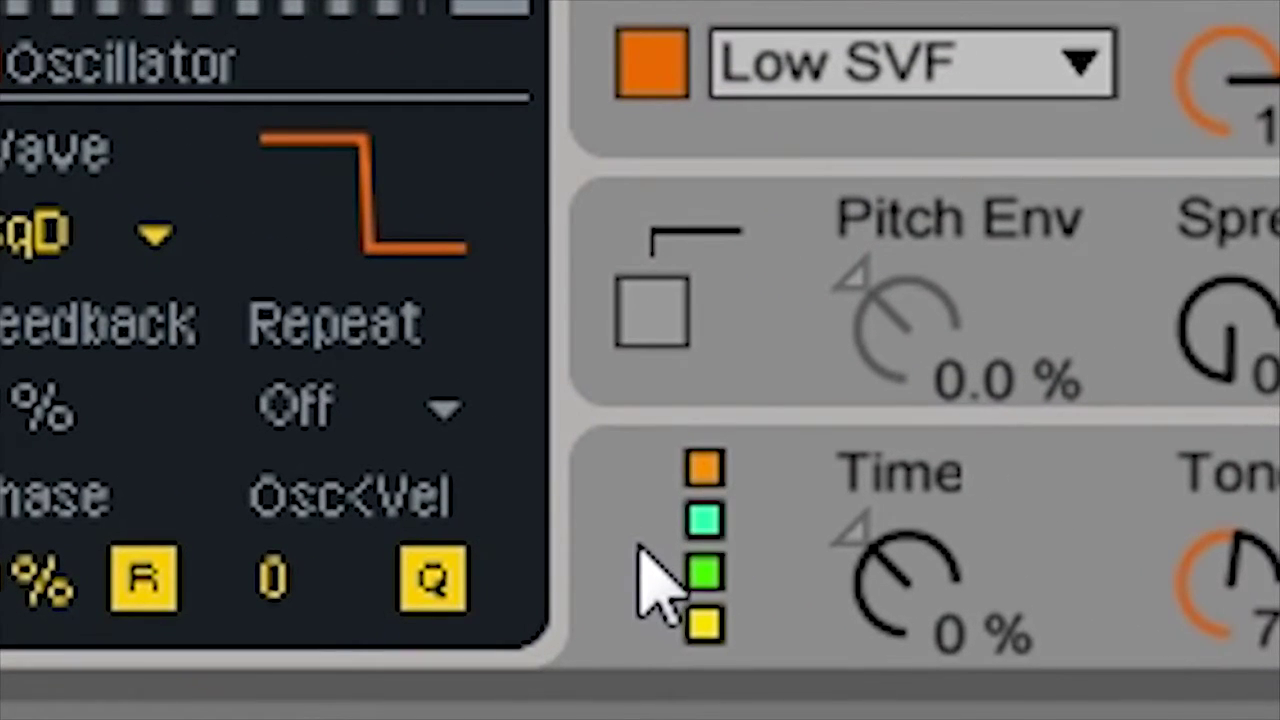
Step: Switch the oscillator routing to the all-parallel algorithm and set oscillator B's level to -29 dB
left_click(655, 585)
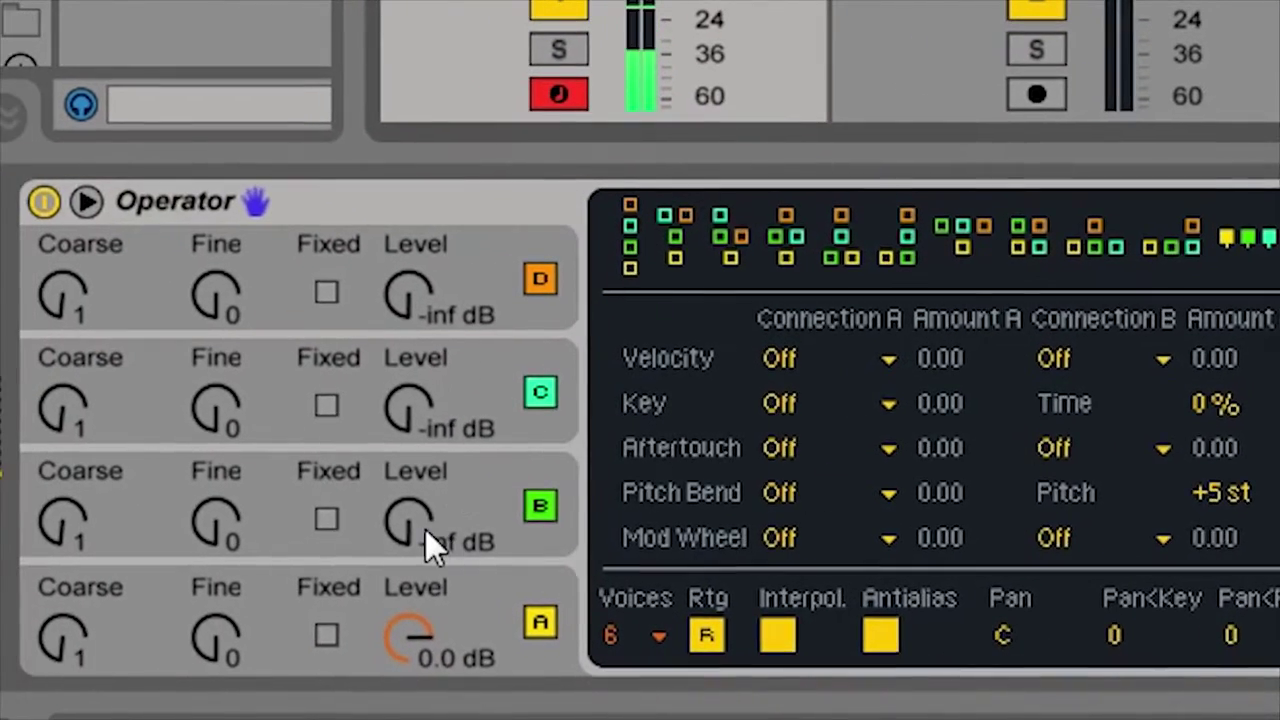
left_click_drag(236, 550, 236, 528)
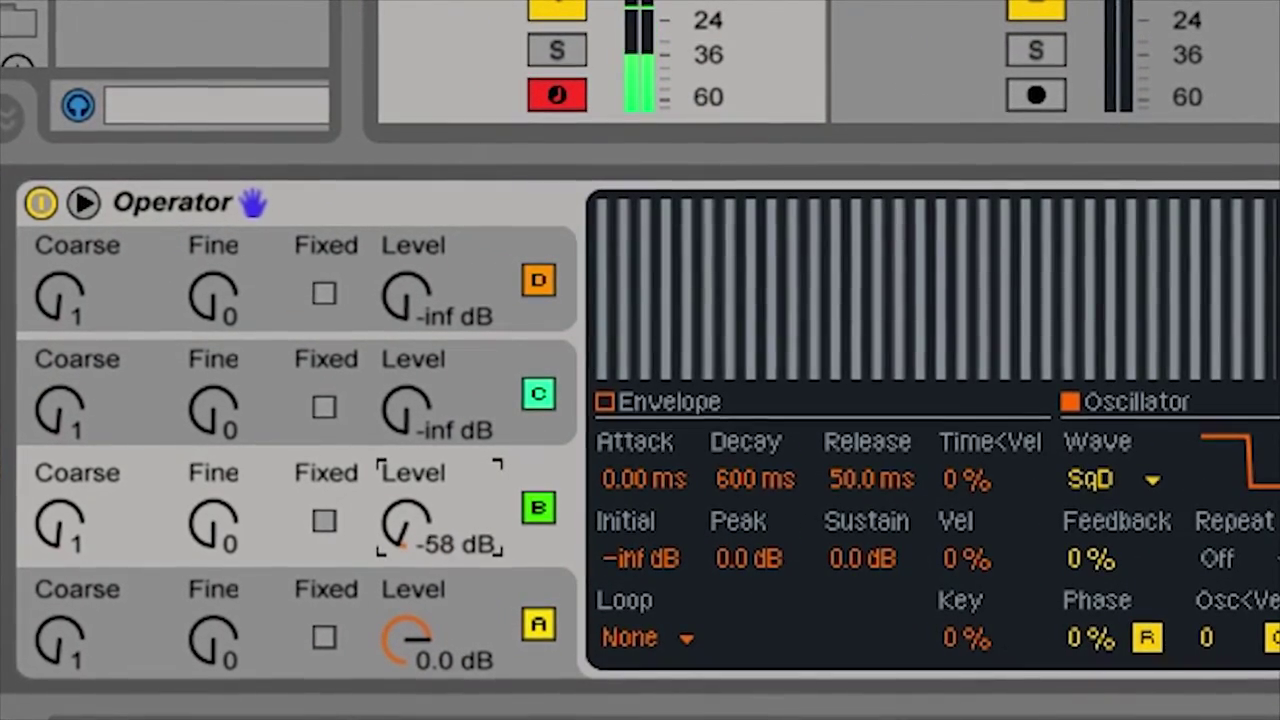
left_click_drag(405, 525, 405, 520)
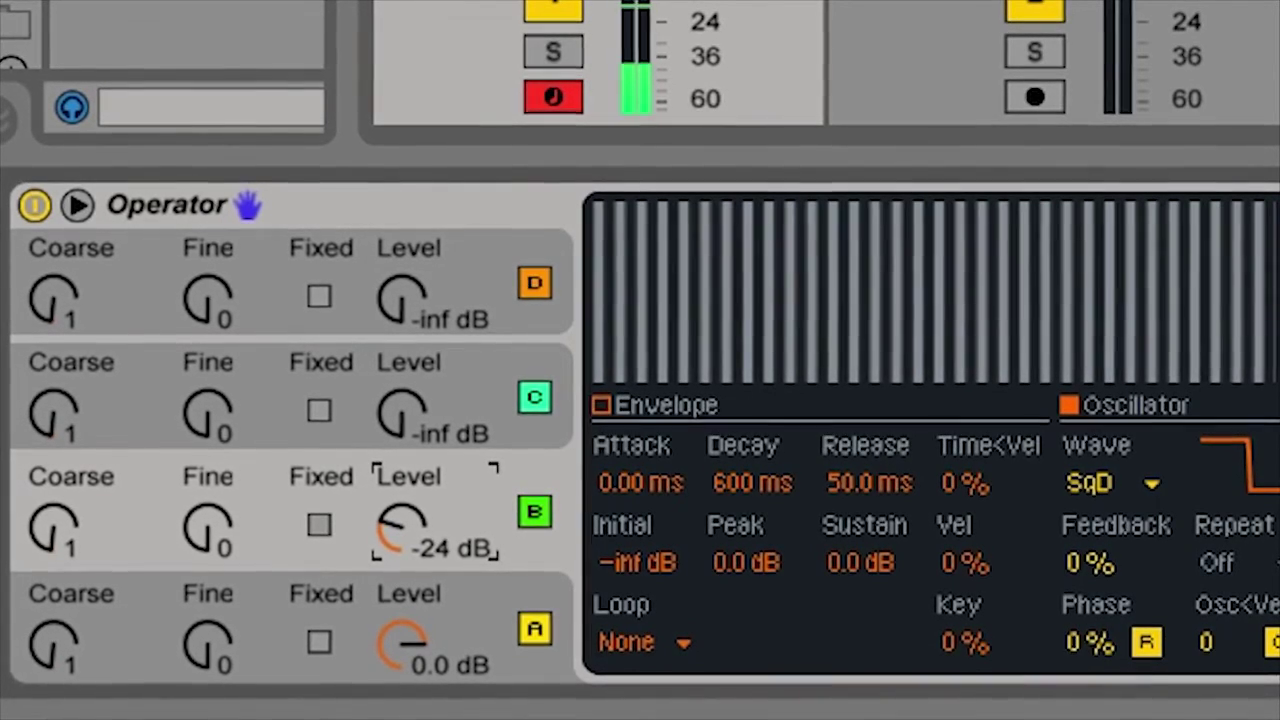
left_click_drag(405, 525, 405, 528)
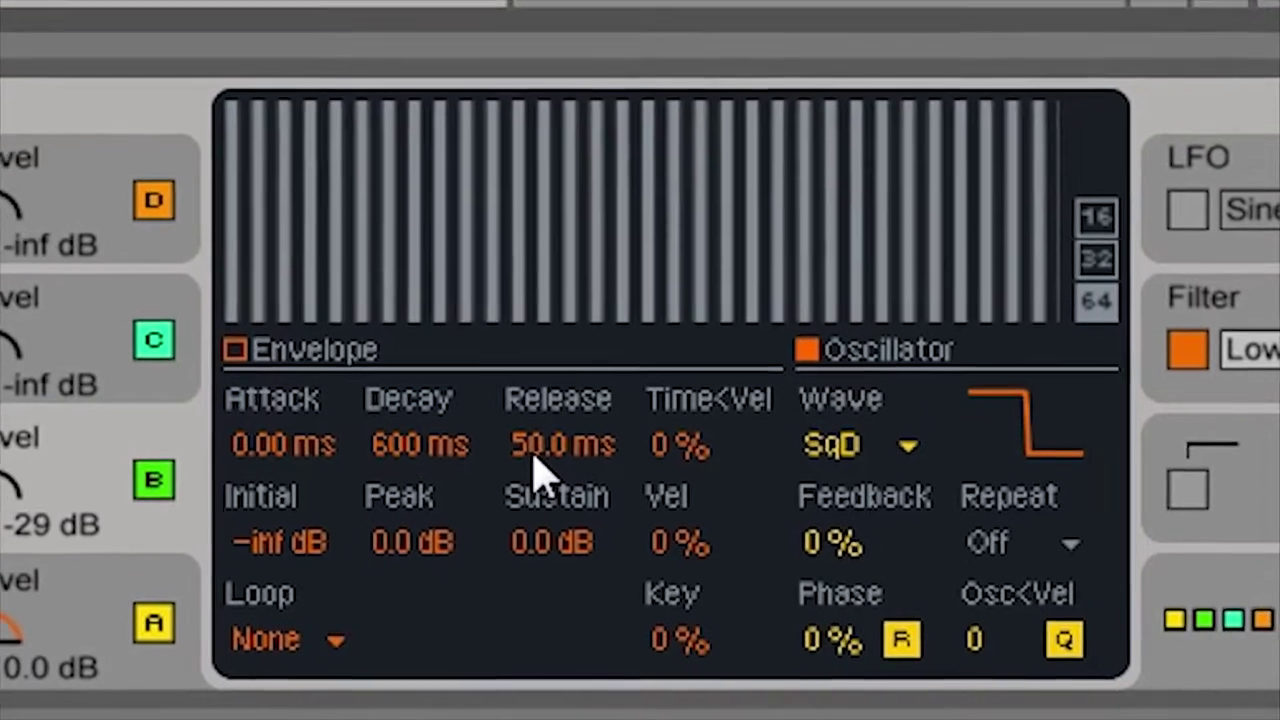
Step: Set the release of oscillator B's envelope to 749 ms
left_click(608, 478)
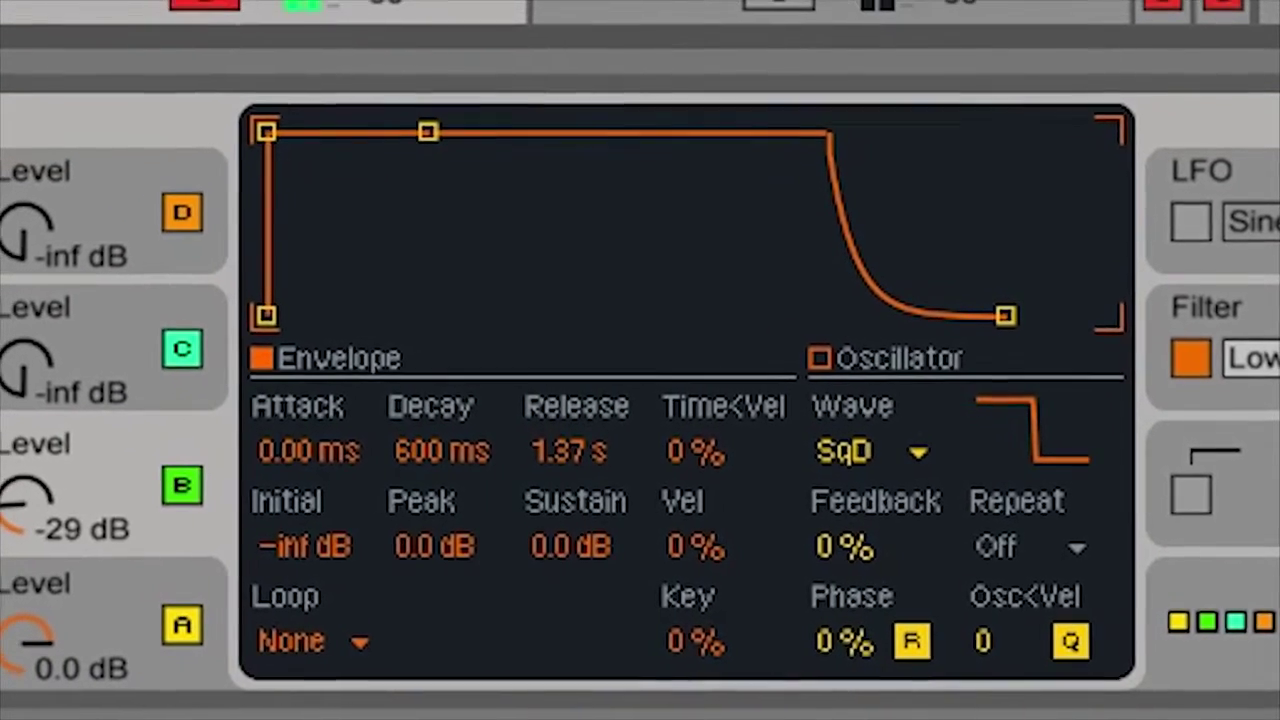
left_click_drag(595, 456, 595, 520)
left_click_drag(628, 468, 674, 462)
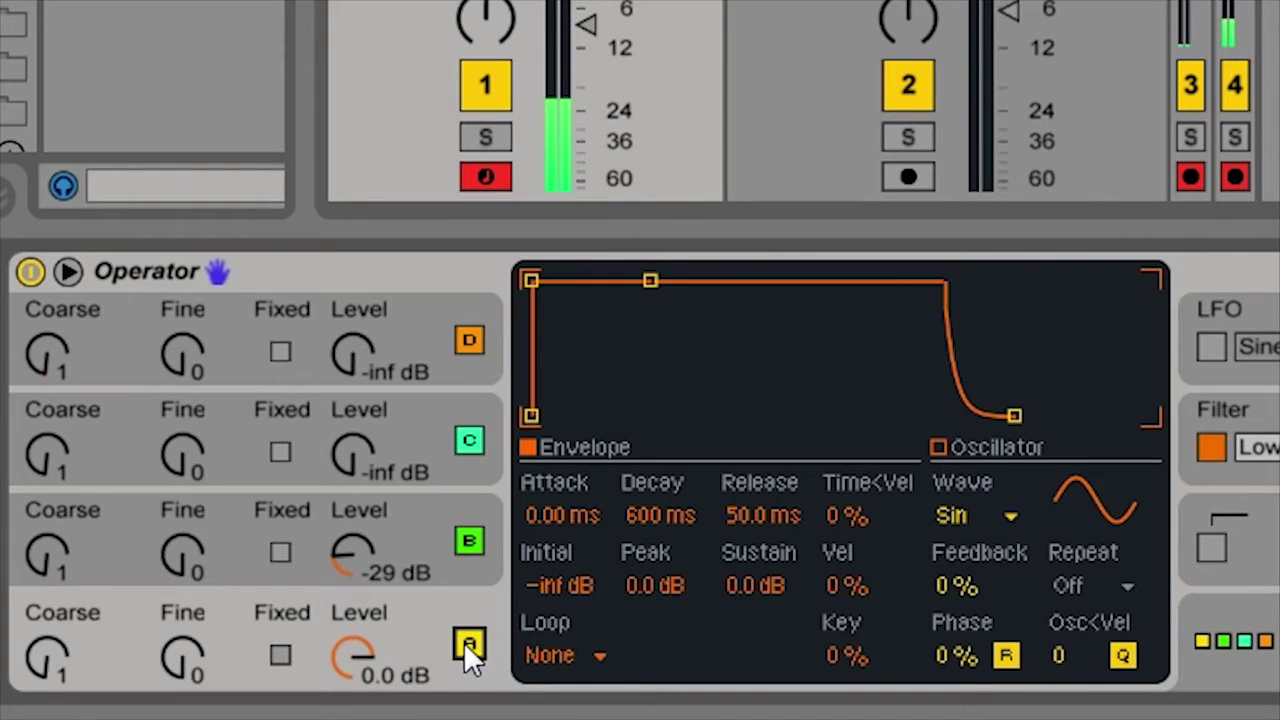
Step: Set oscillator A's level to -5.4 dB and lengthen the release of its envelope
left_click_drag(400, 651, 400, 686)
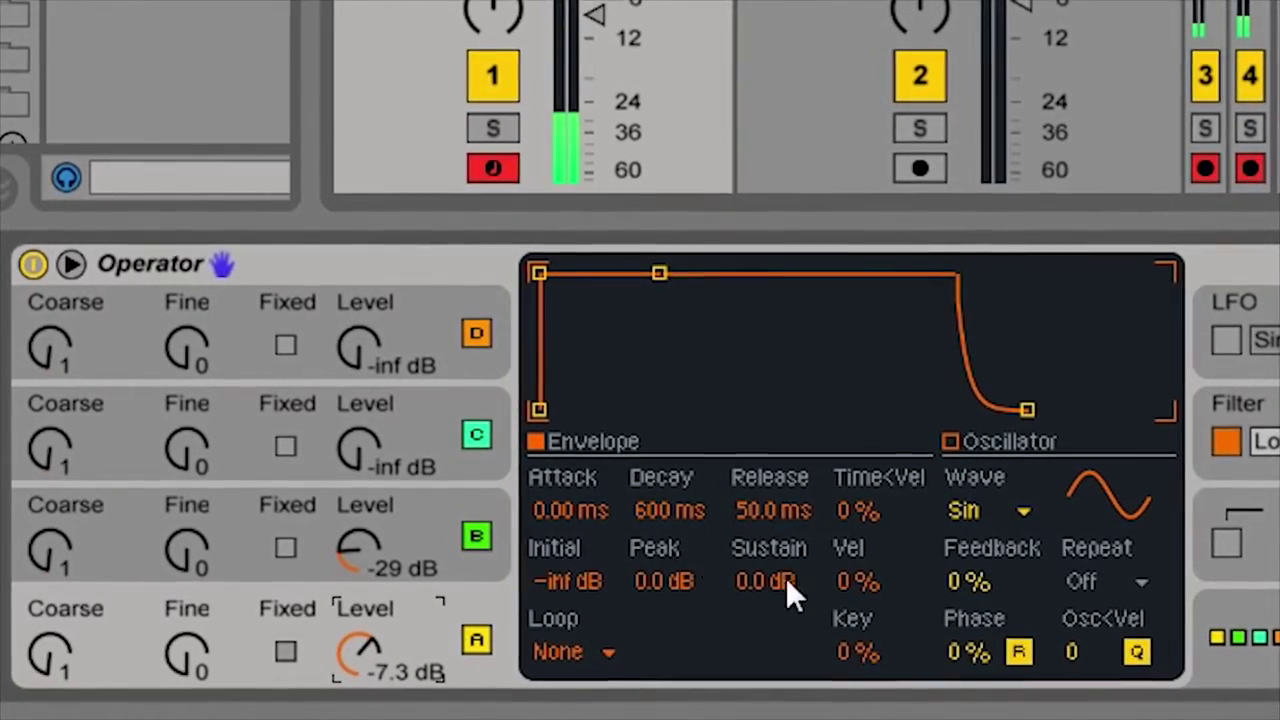
left_click_drag(367, 649, 367, 632)
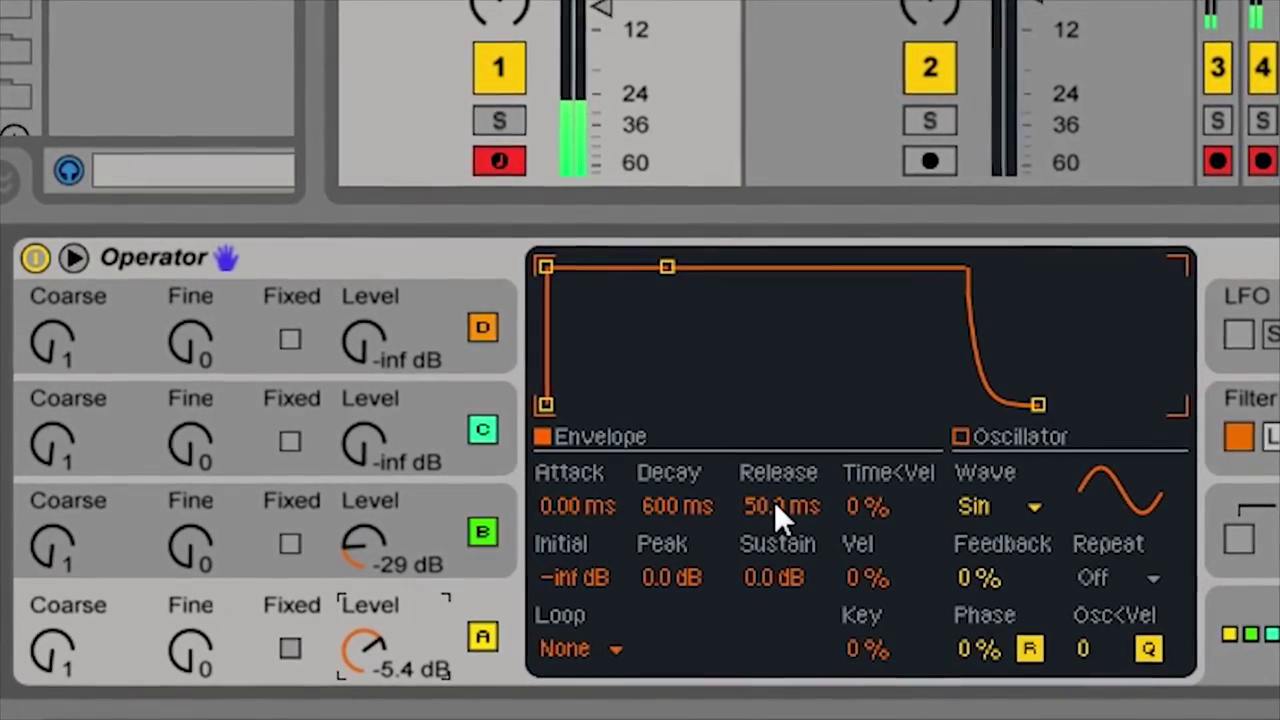
left_click_drag(775, 500, 775, 425)
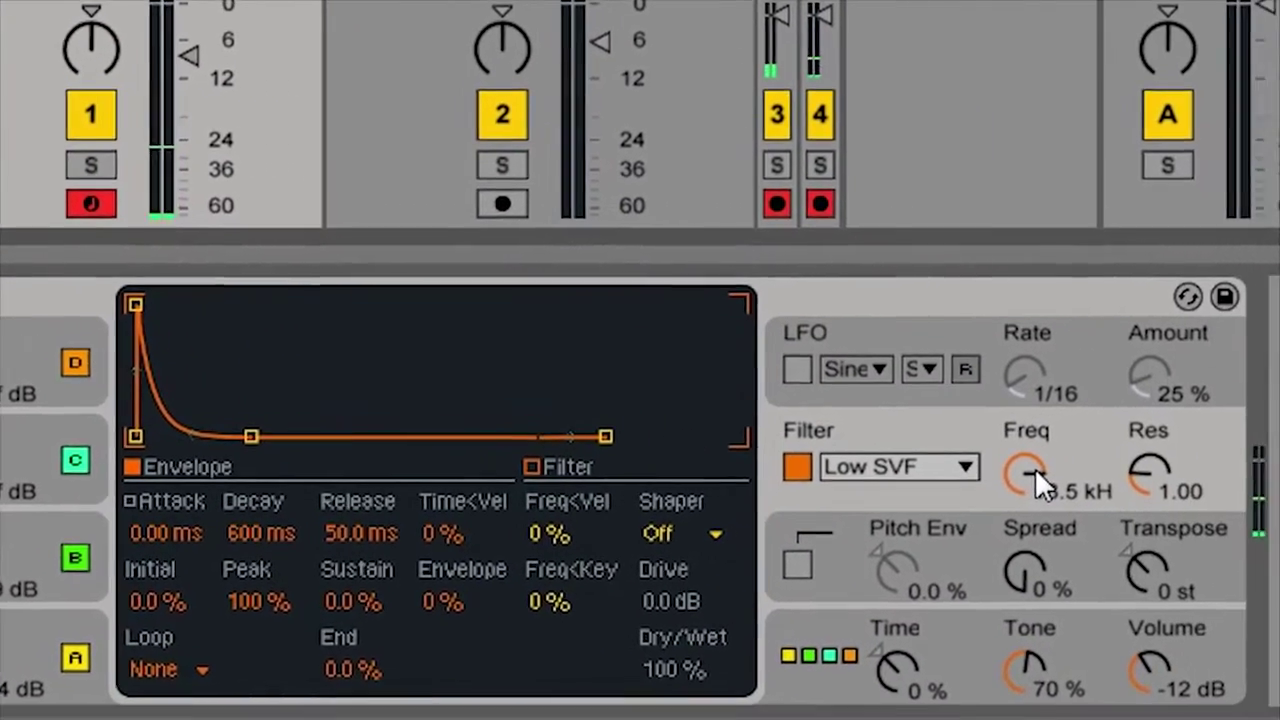
Step: Lower the filter frequency to 825 Hz with the Low SVF type
left_click_drag(1035, 468, 1035, 512)
left_click_drag(789, 380, 783, 392)
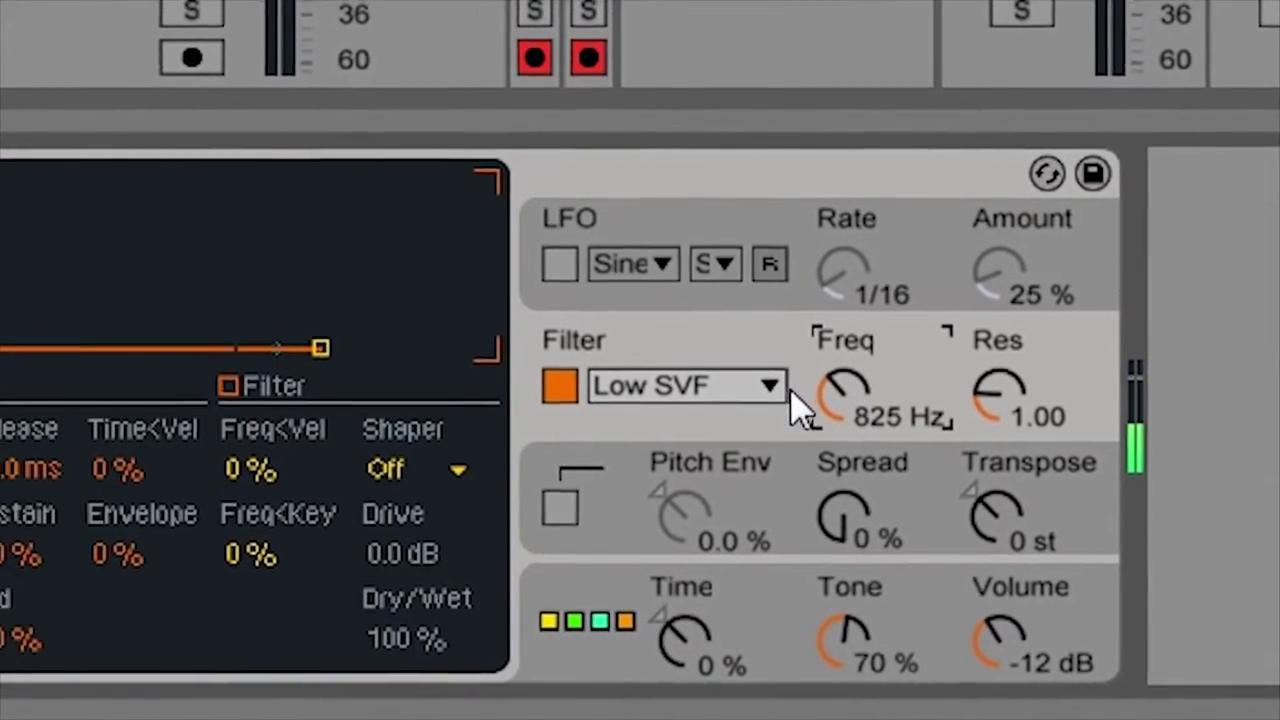
Step: Try the Notch 12dB filter type with the frequency raised to 7.50 kHz
left_click(697, 365)
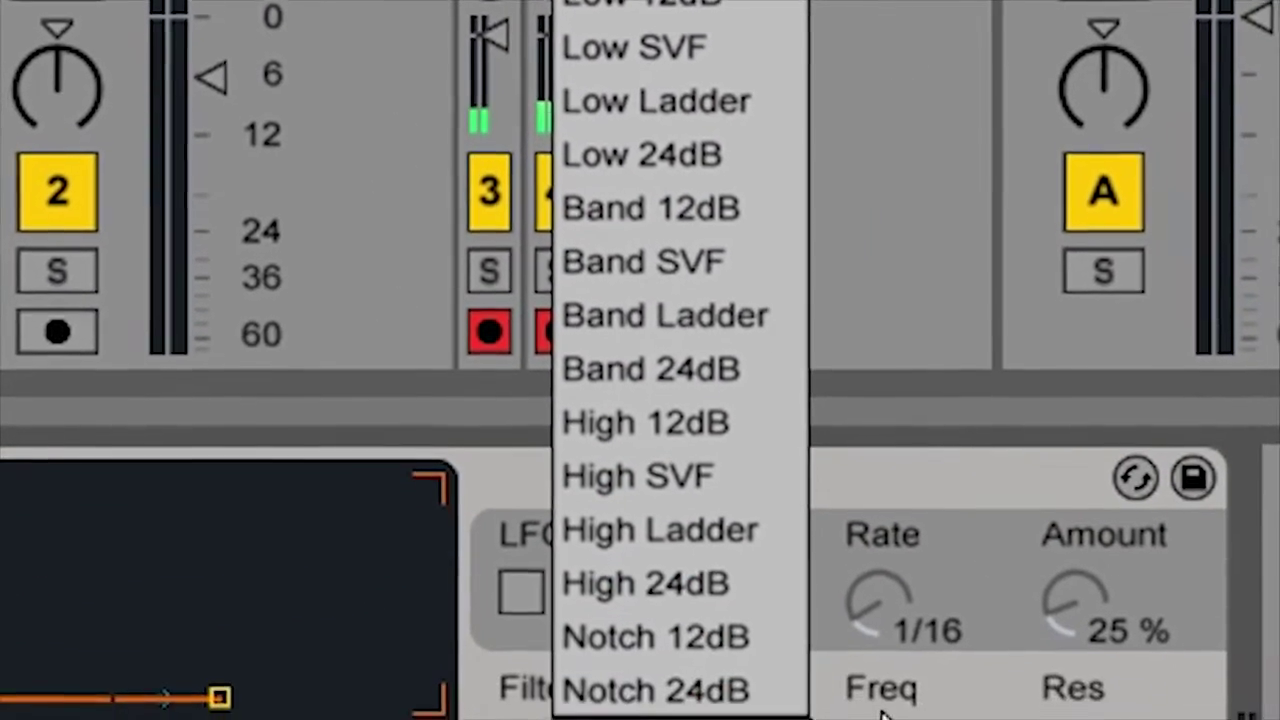
left_click(883, 714)
left_click(715, 704)
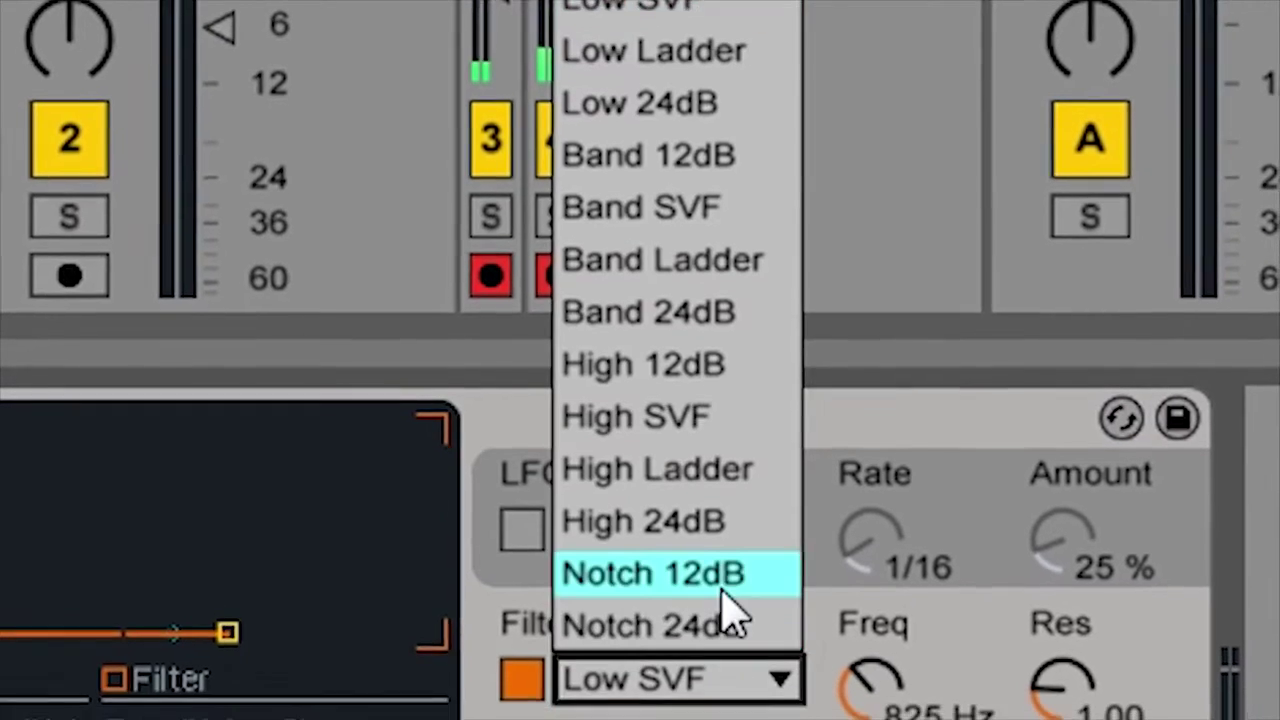
left_click(722, 638)
left_click_drag(884, 660, 884, 520)
Step: Change the filter type to Low 12dB and lower its frequency to 673 Hz
left_click(815, 567)
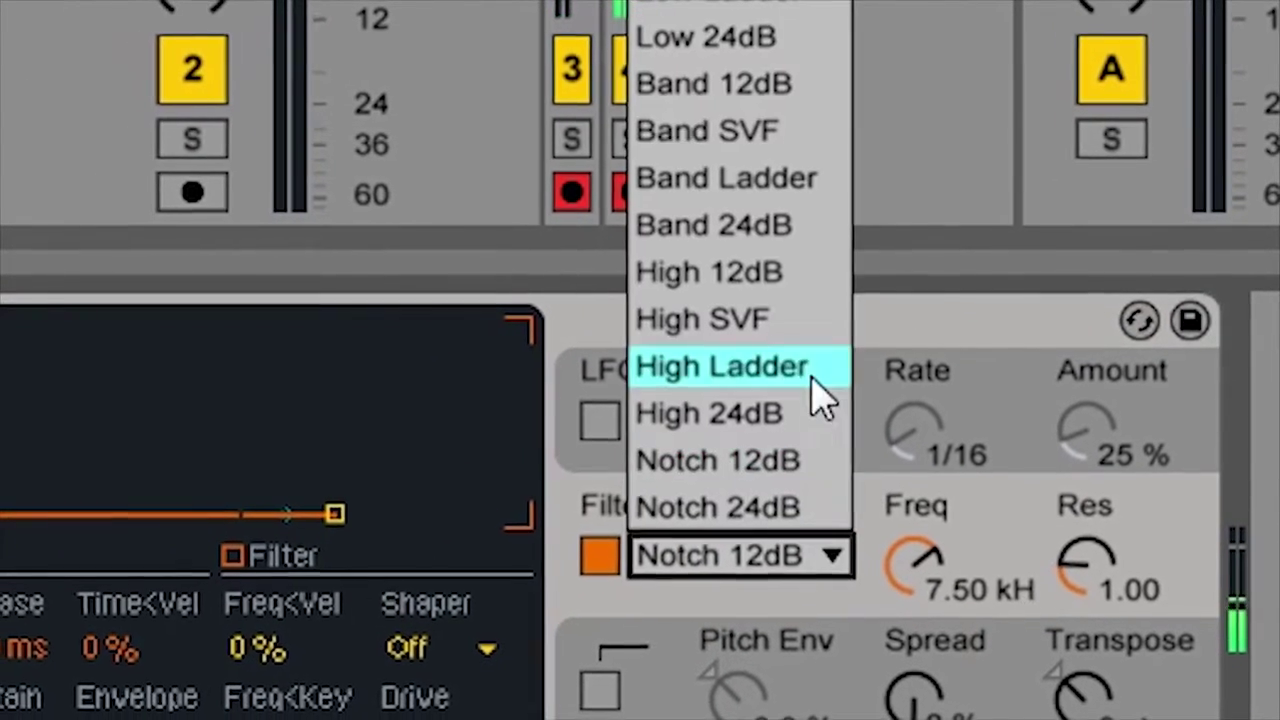
left_click(720, 2)
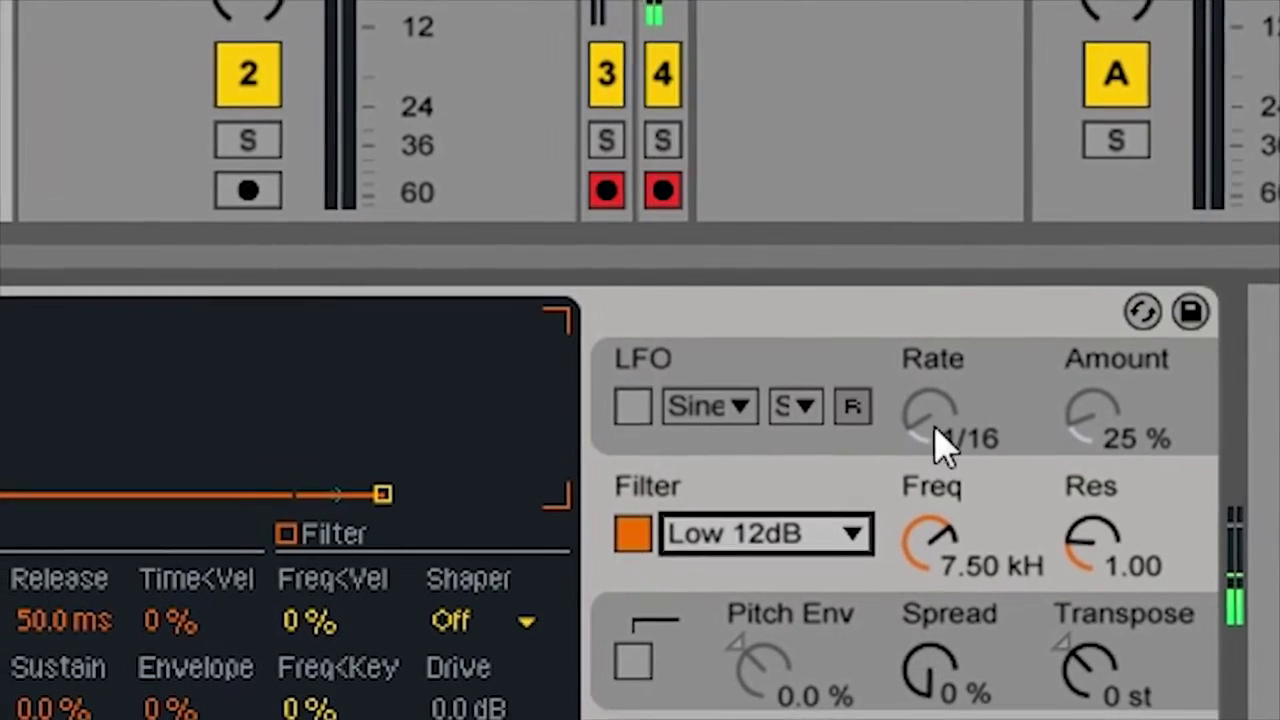
left_click_drag(922, 555, 922, 655)
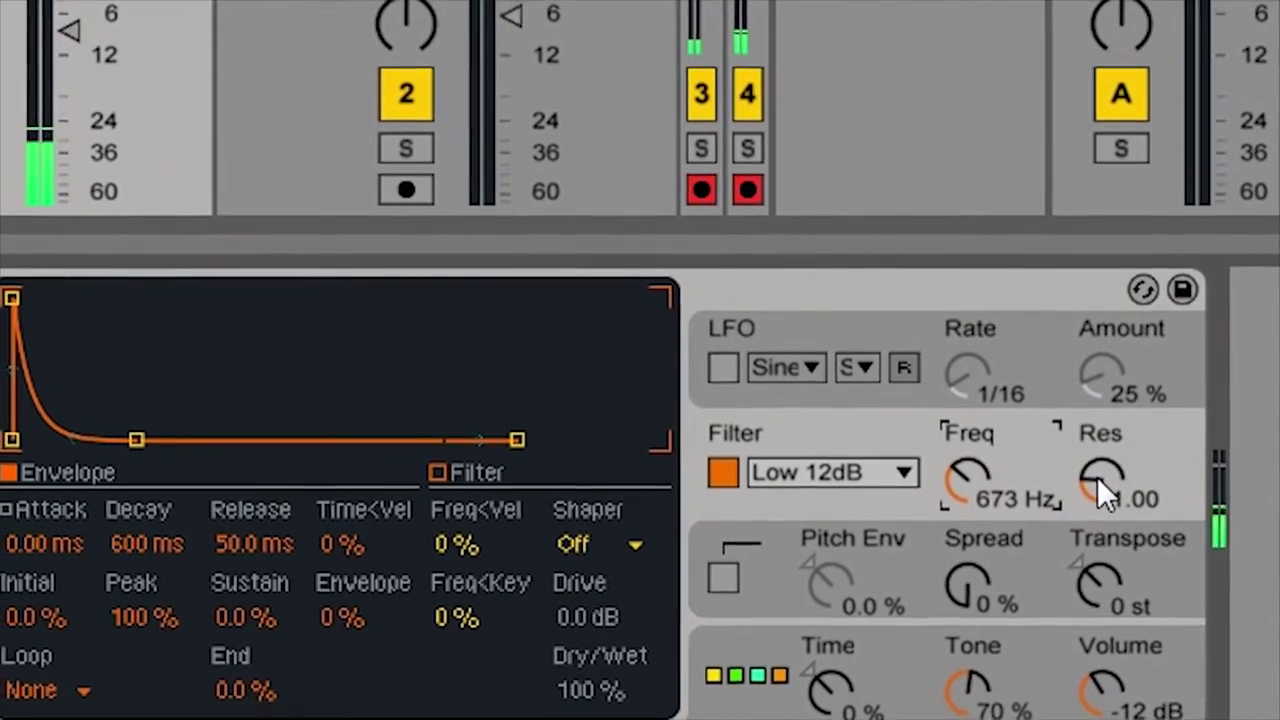
Step: Raise the filter resonance to 3.19 and set the filter frequency to 524 Hz
left_click_drag(1098, 465, 1098, 420)
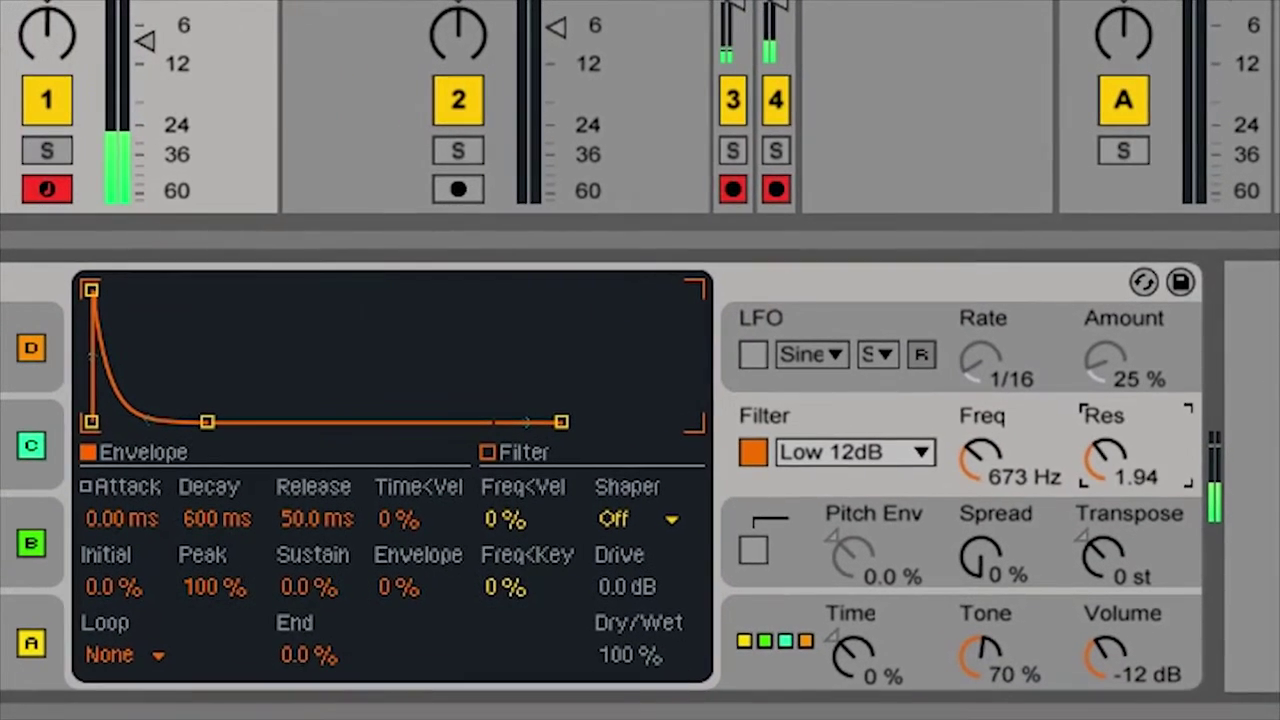
left_click_drag(980, 460, 980, 530)
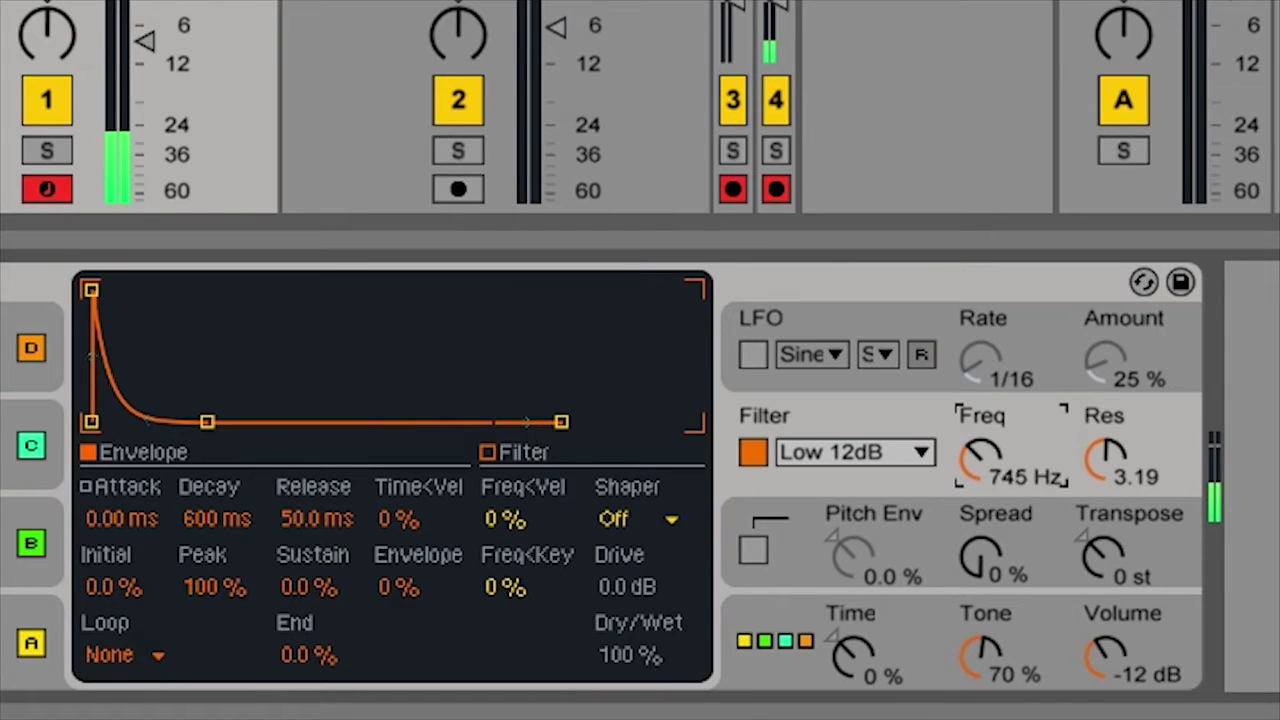
left_click_drag(980, 460, 980, 520)
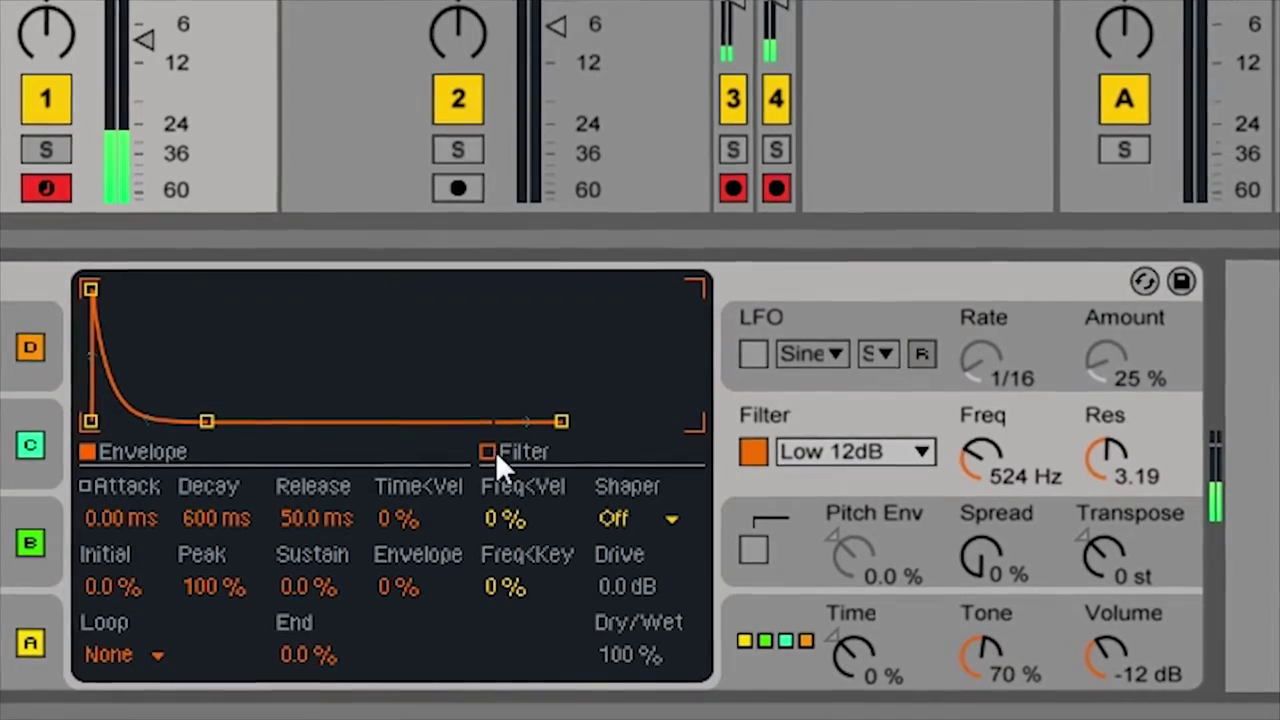
Step: Show the filter curve and set the resonance to 9.73 with a frequency of 283 Hz
left_click(492, 452)
mouse_move(985, 458)
left_mouse_down()
mouse_move(985, 352)
mouse_move(985, 433)
left_mouse_up()
left_click_drag(1119, 450, 1119, 314)
left_click_drag(993, 445, 993, 480)
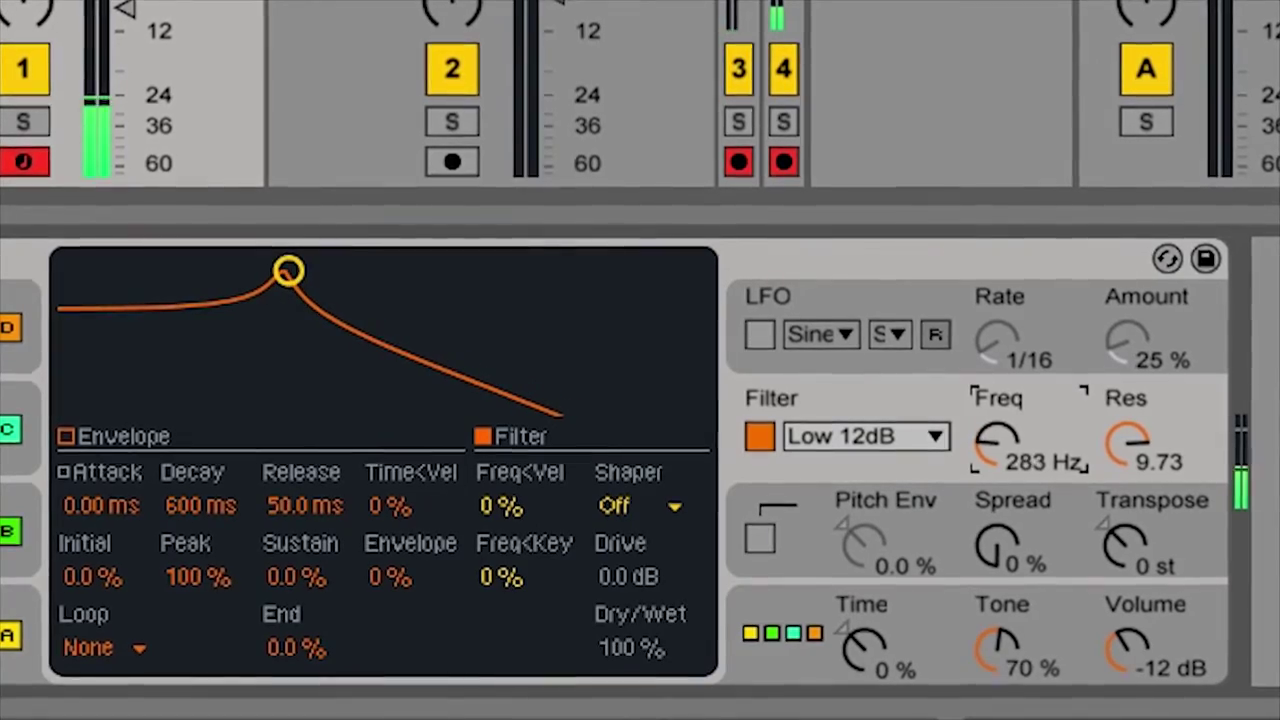
Step: Try the Notch 12dB filter with a resonance of 0.30 and a frequency of 447 Hz
left_click(910, 436)
left_click(906, 364)
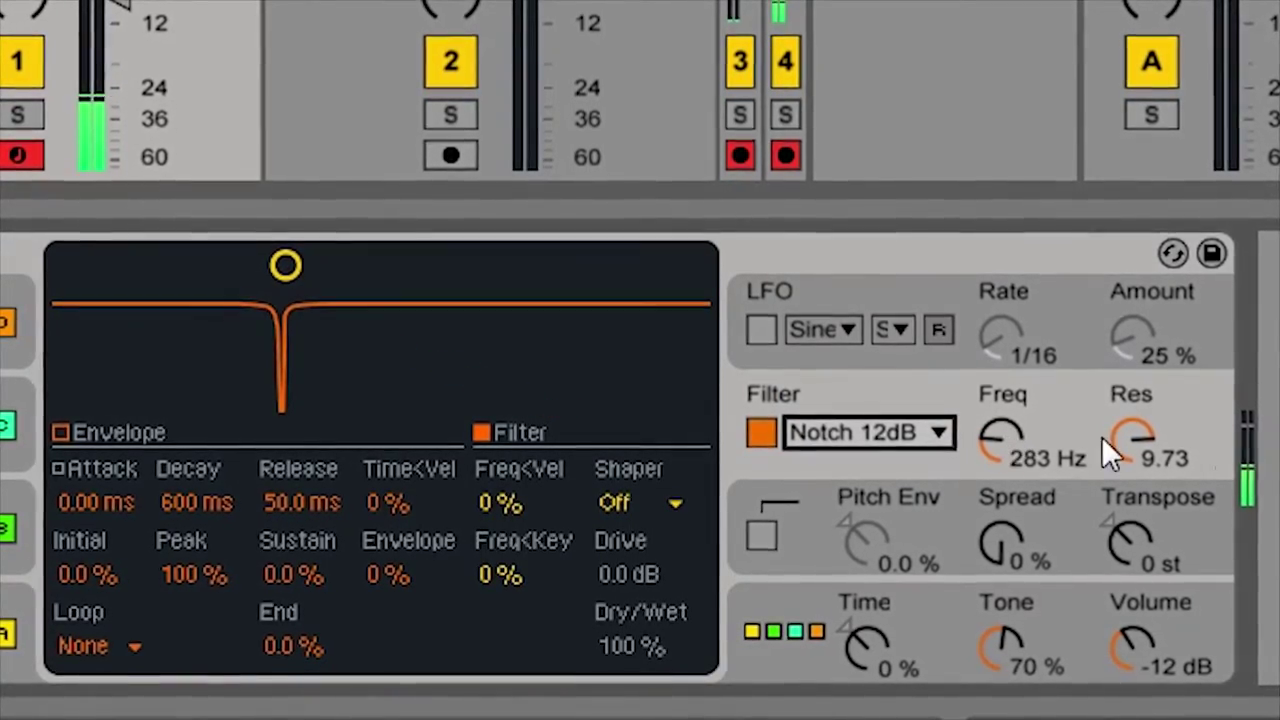
left_click_drag(1126, 400, 1126, 470)
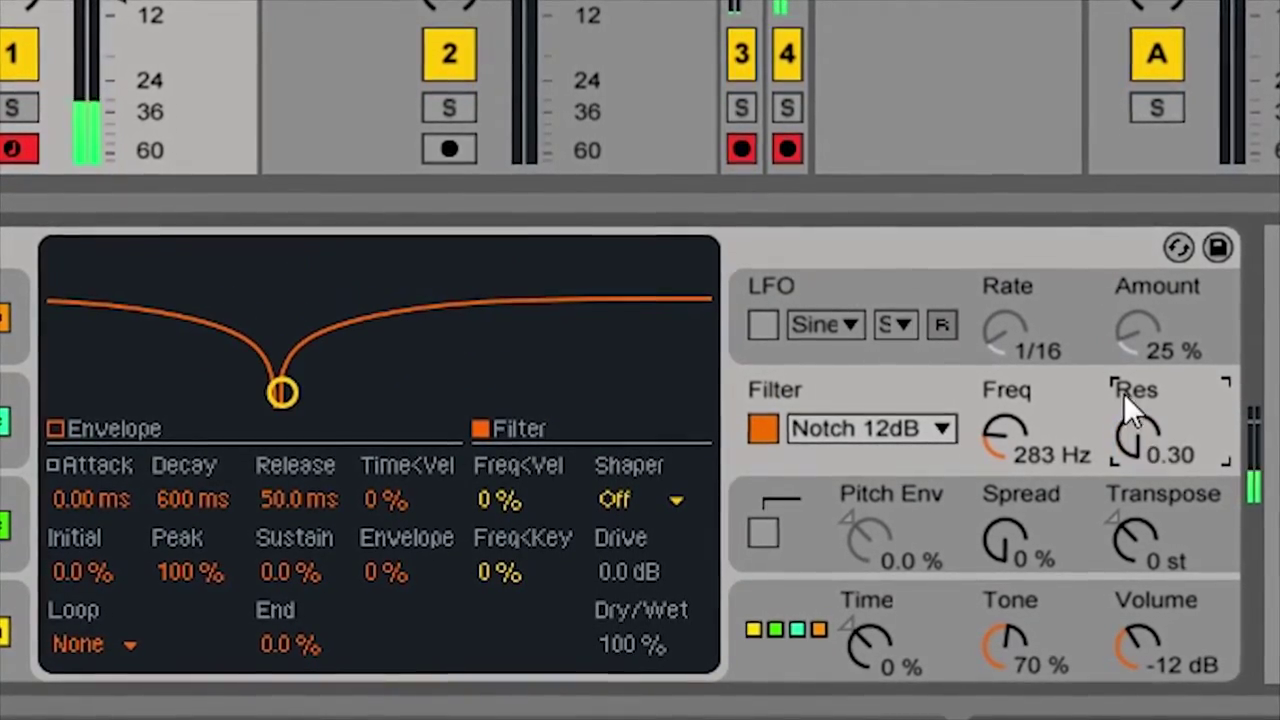
mouse_move(1003, 420)
left_mouse_down()
mouse_move(1003, 310)
mouse_move(1003, 405)
left_mouse_up()
Step: Try the High 12dB filter with a resonance of 1.94 and a frequency of 165 Hz
left_click(930, 433)
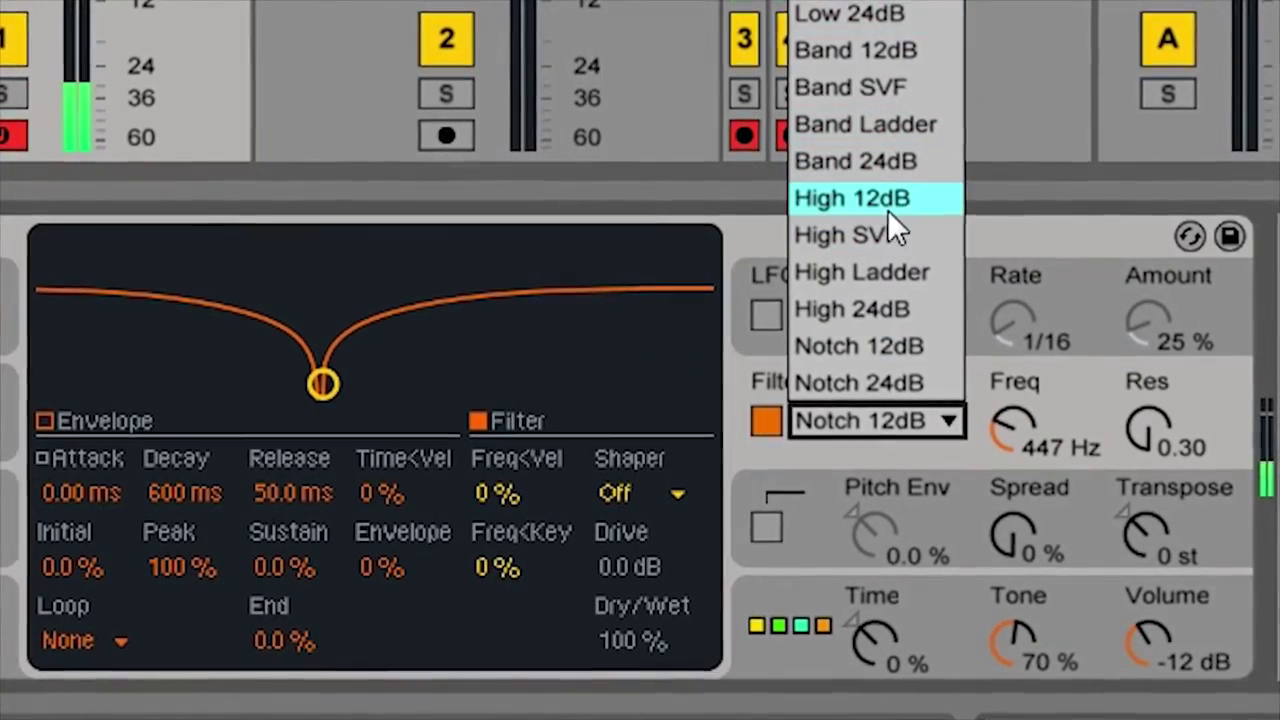
left_click(888, 206)
left_click_drag(1137, 423, 1137, 400)
left_click_drag(1086, 443, 1086, 430)
left_click_drag(362, 305, 211, 294)
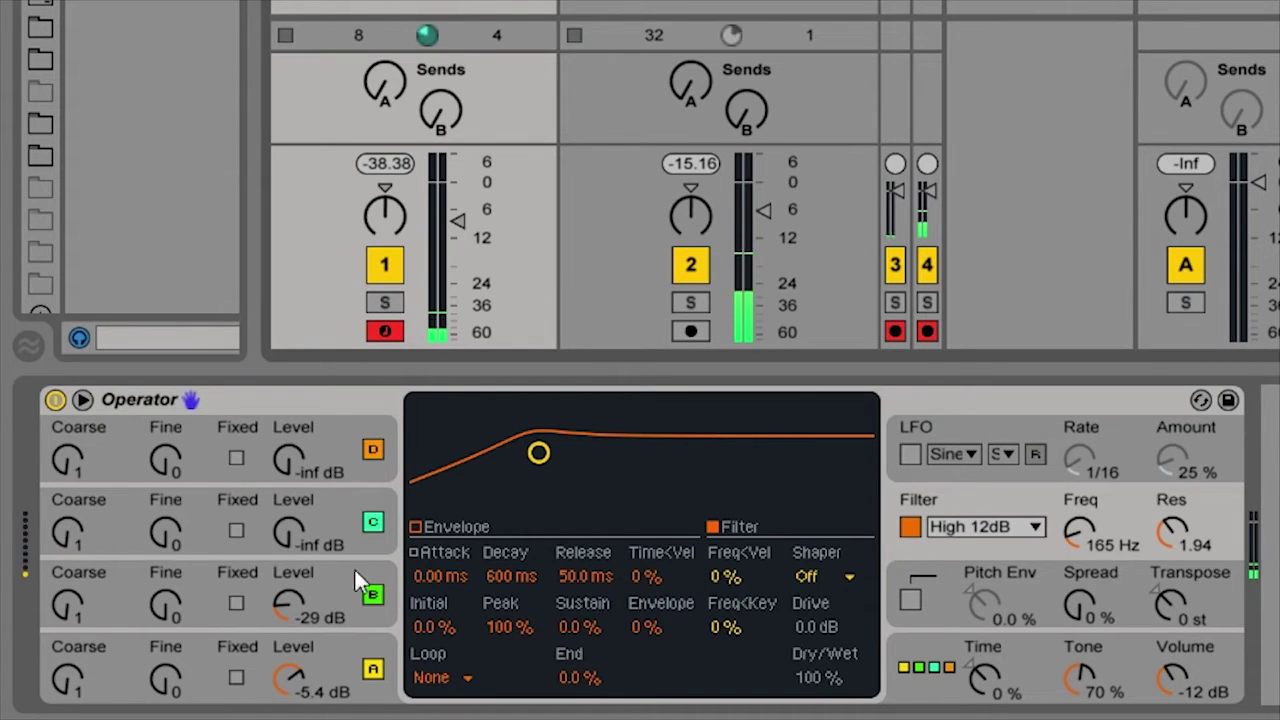
Step: Raise oscillator B's level to -27 dB
left_click_drag(335, 592, 289, 608)
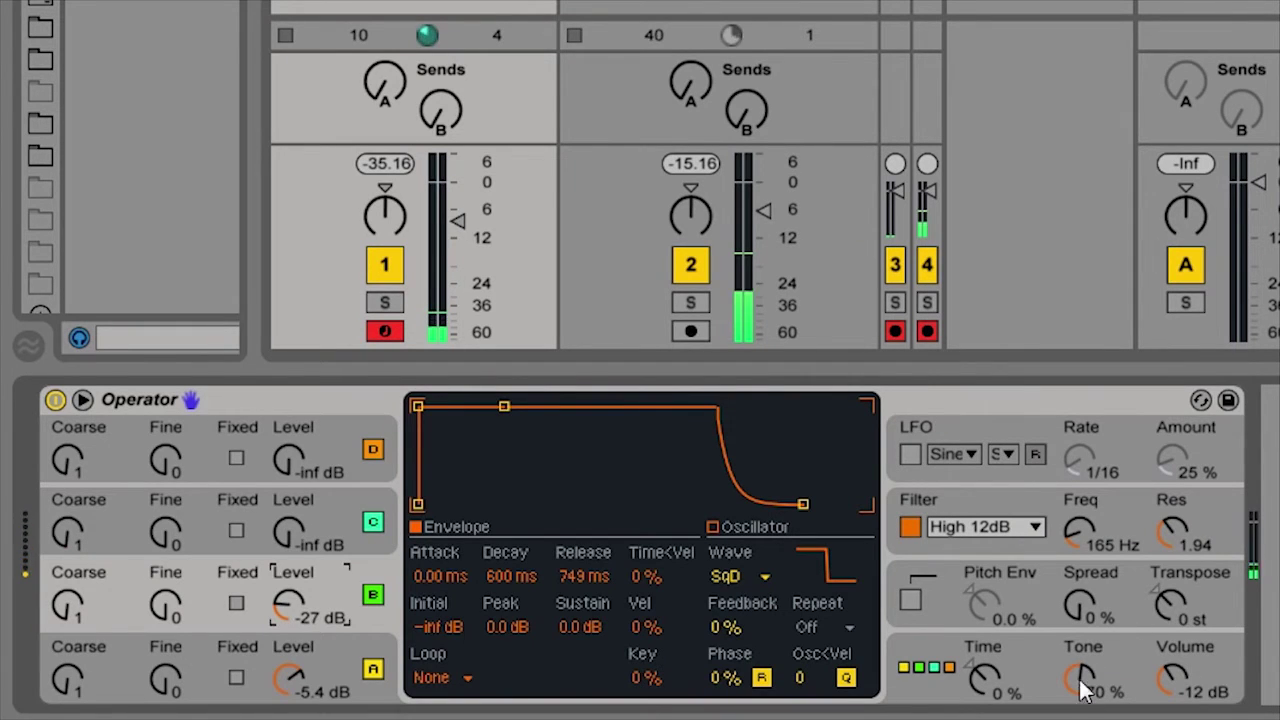
Step: Change the filter type to Low 24dB and set its frequency to 2.29 kHz
left_click(1036, 527)
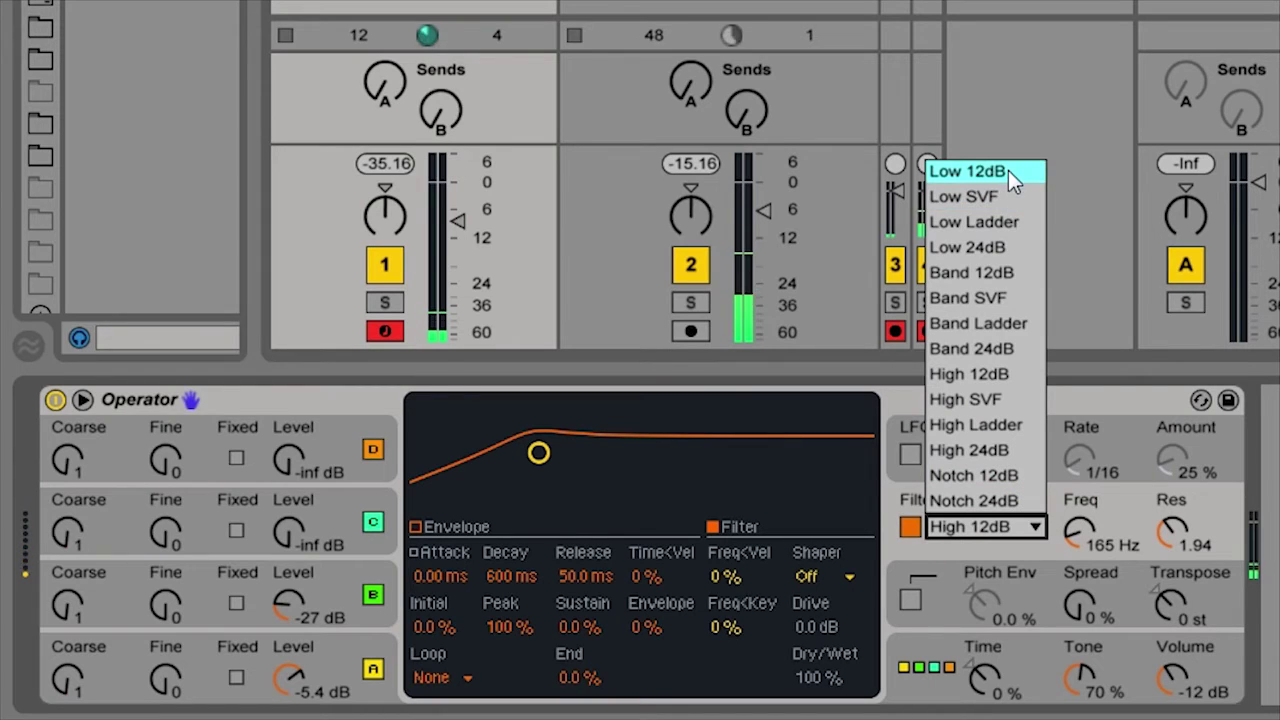
left_click(1006, 248)
left_click_drag(1080, 533, 1080, 405)
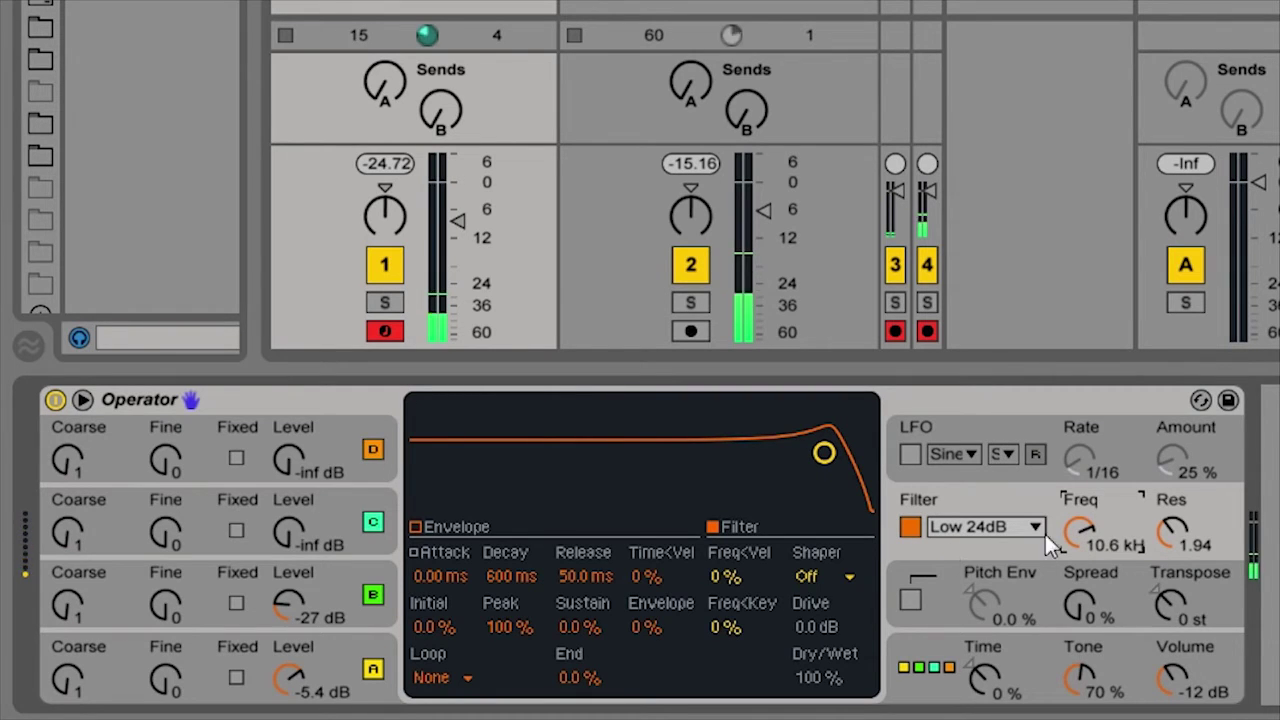
left_click_drag(1126, 530, 1126, 575)
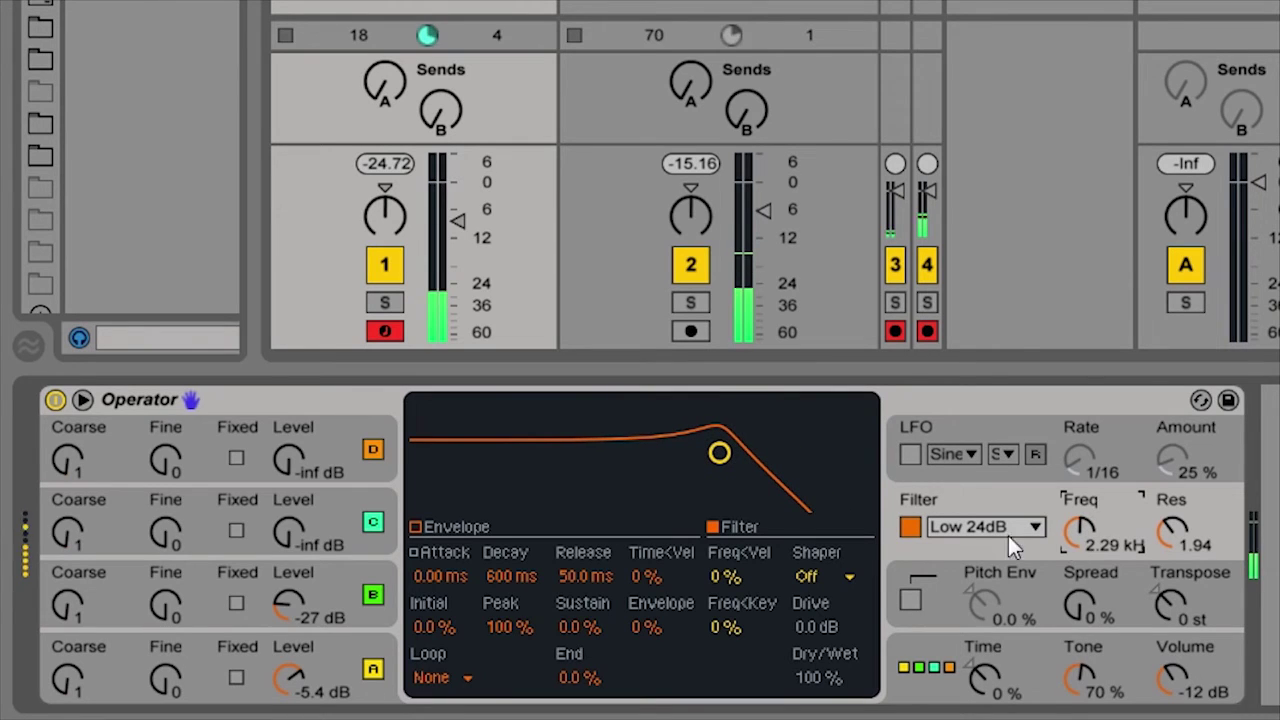
Step: Try the Soft and Hard filter shapers and lower the filter frequency to 608 Hz
left_click(836, 575)
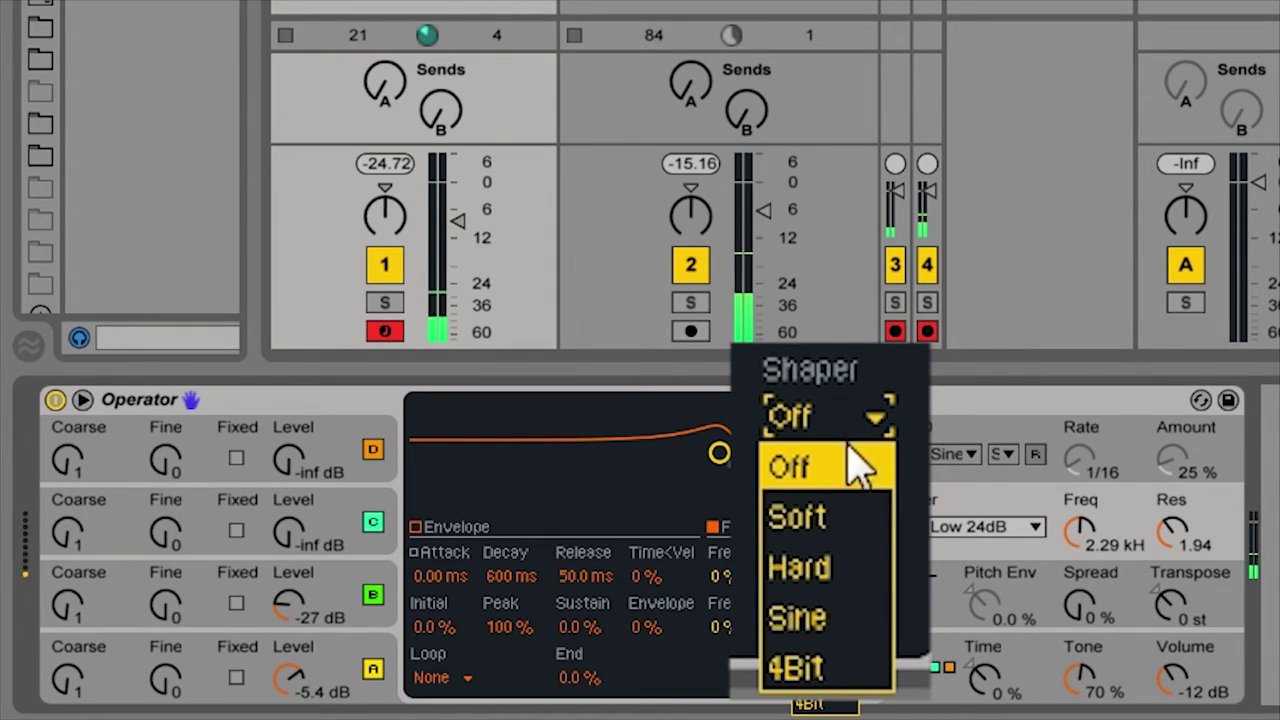
left_click(845, 518)
left_click(855, 420)
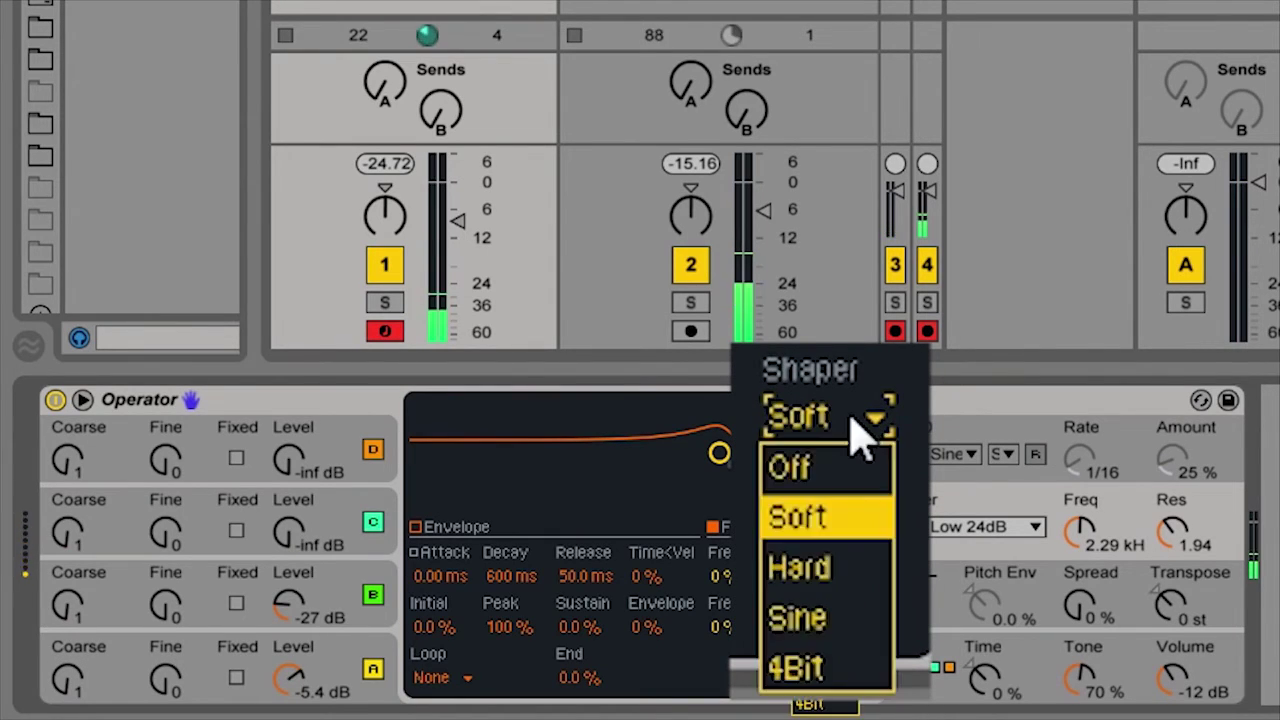
left_click(812, 568)
left_click_drag(1076, 535, 1076, 585)
Step: Set the filter shaper to Sine and reshape the filter curve to 1.87 kHz with a resonance of 4.34
left_click(825, 577)
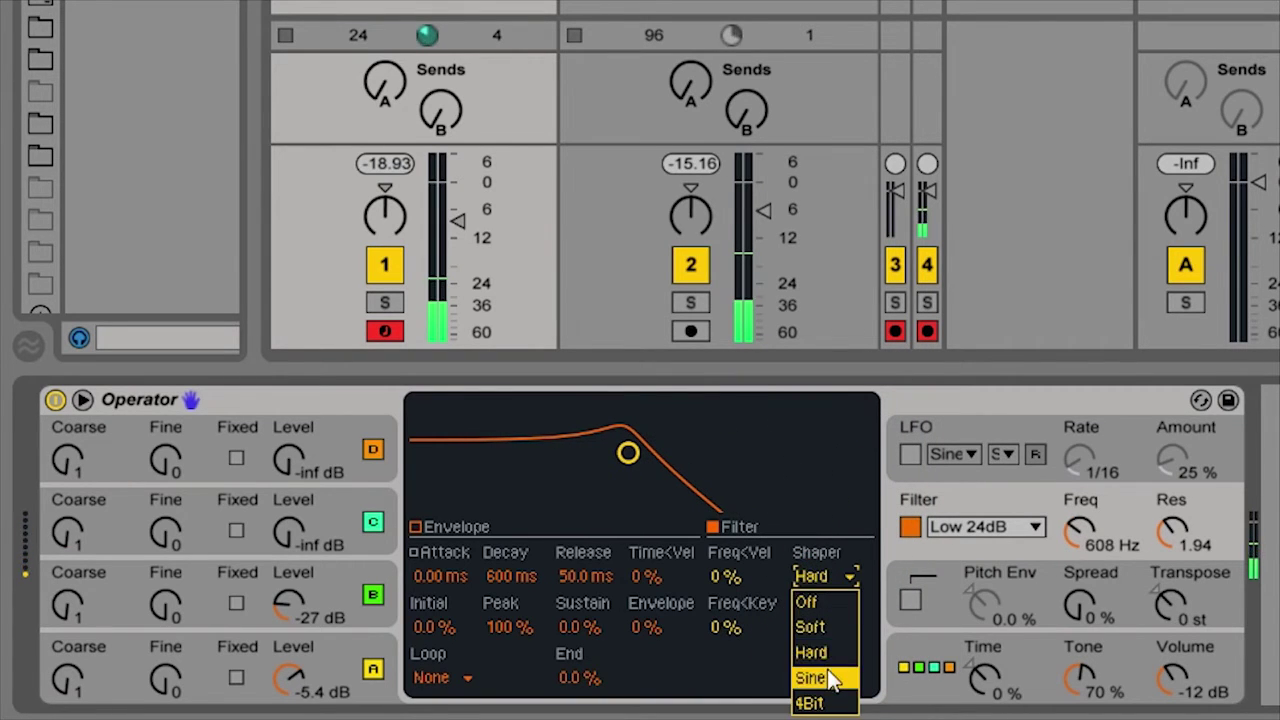
left_click(830, 677)
left_click_drag(627, 453, 704, 430)
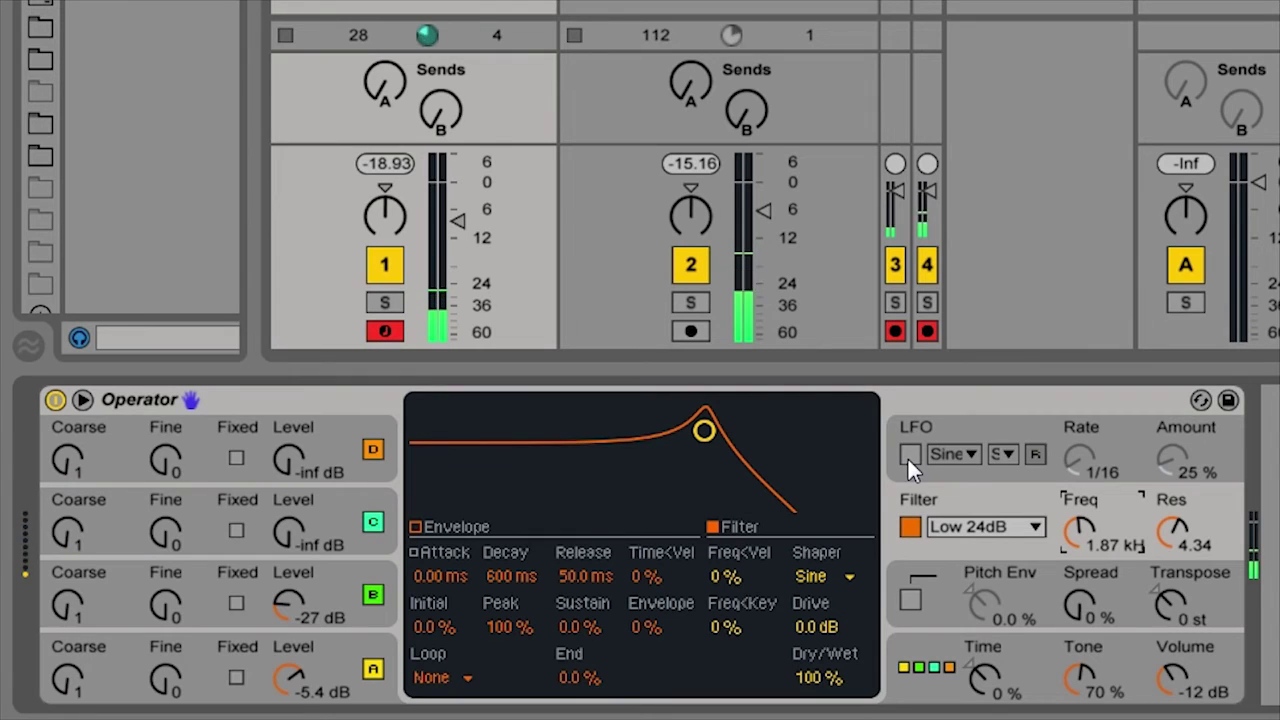
Step: Enable the LFO with a 1/16 rate and 69% amount, and set the filter to 783 Hz with a resonance of 2.16
left_click(909, 455)
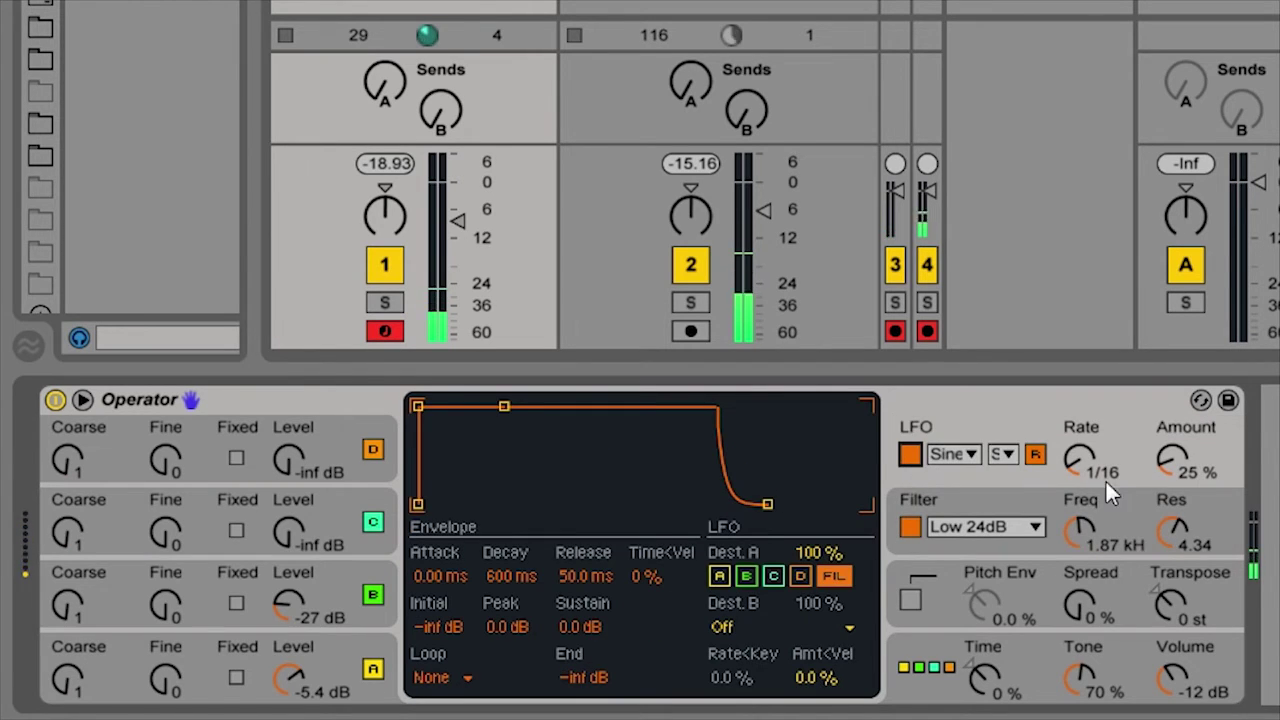
left_click_drag(1129, 463, 1163, 452)
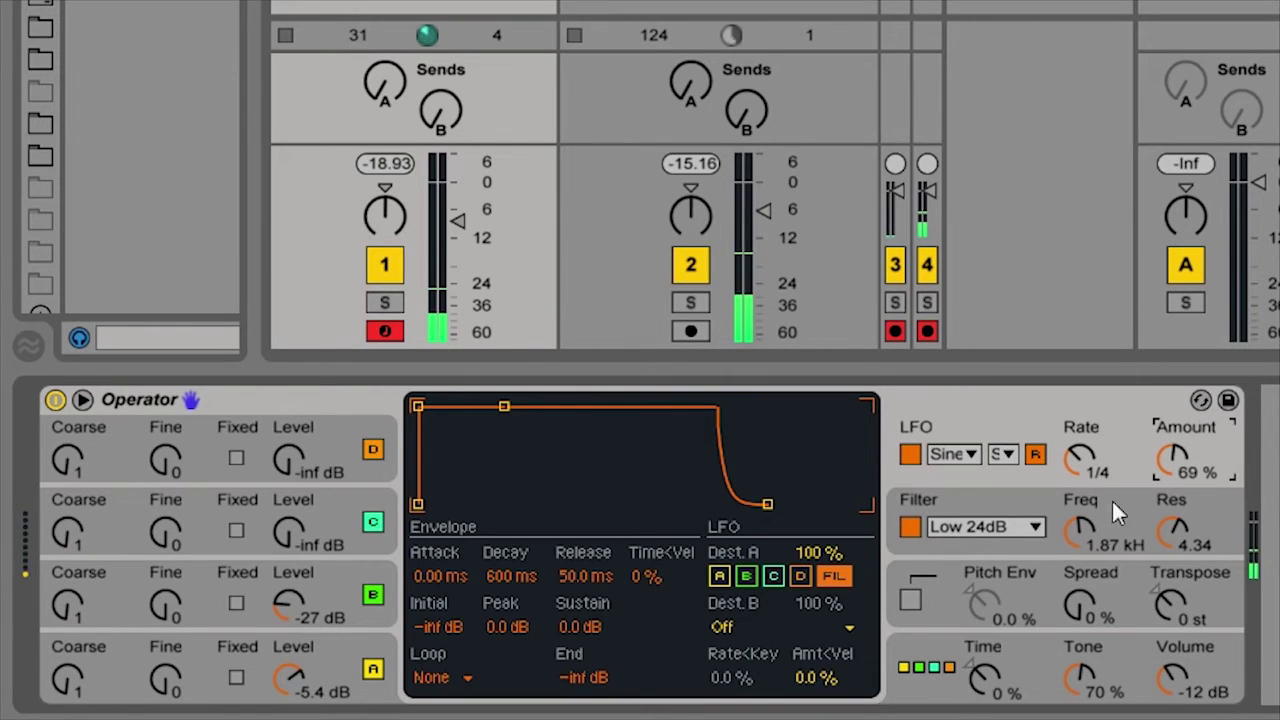
left_click_drag(1111, 498, 1172, 558)
left_click(1080, 460)
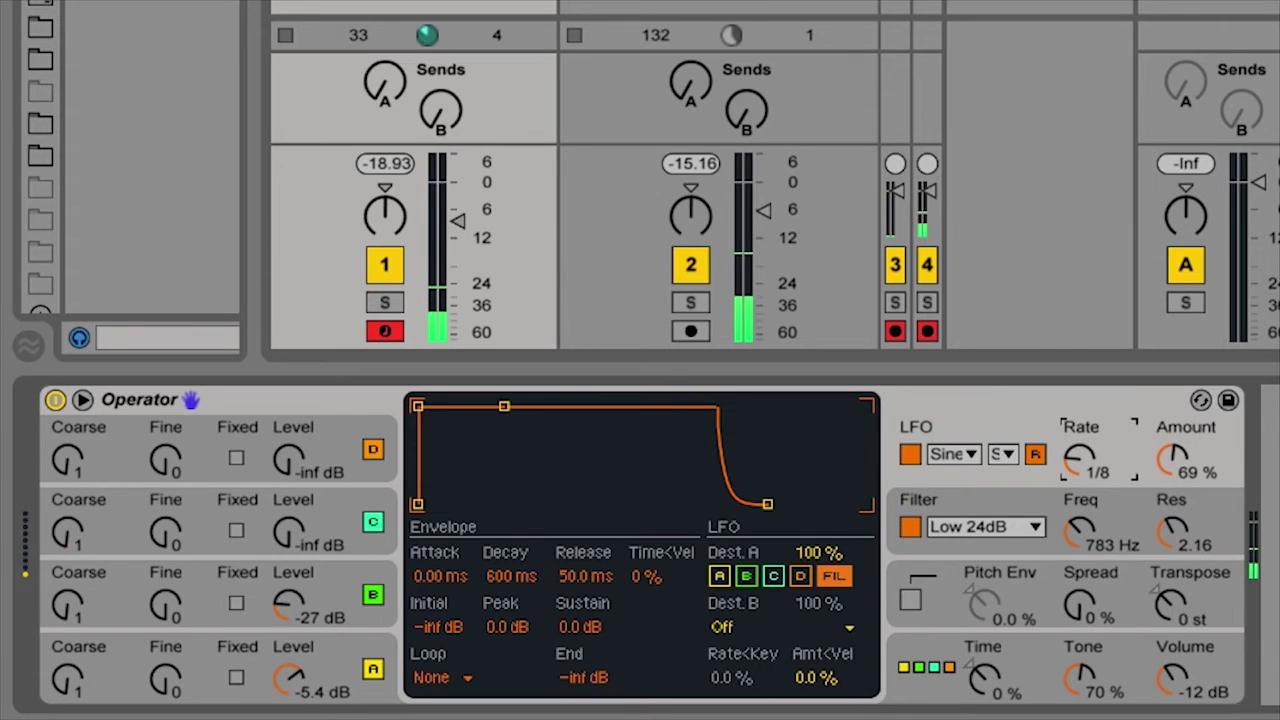
Step: Set the LFO to a Triangle wave at 1/12 rate and 52% amount, and the filter to 1.96 kHz with a resonance of 3.38
left_click(955, 455)
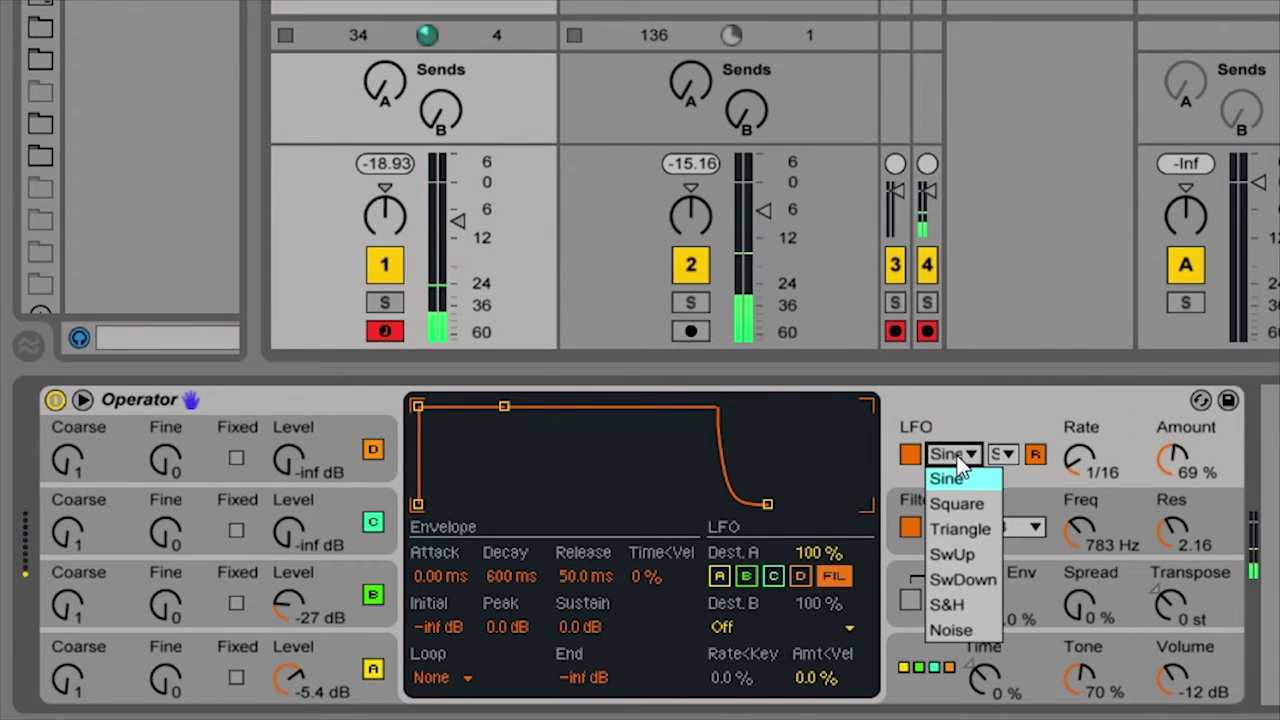
left_click(966, 528)
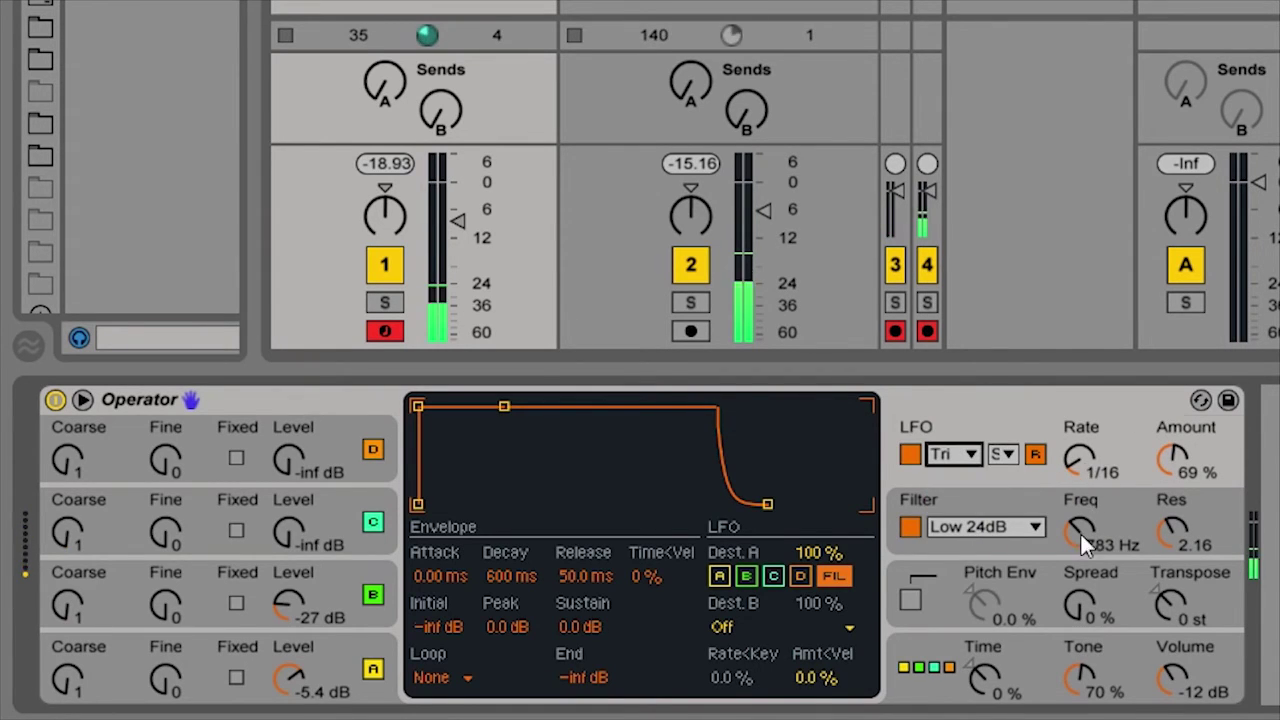
left_click_drag(1083, 538, 1083, 518)
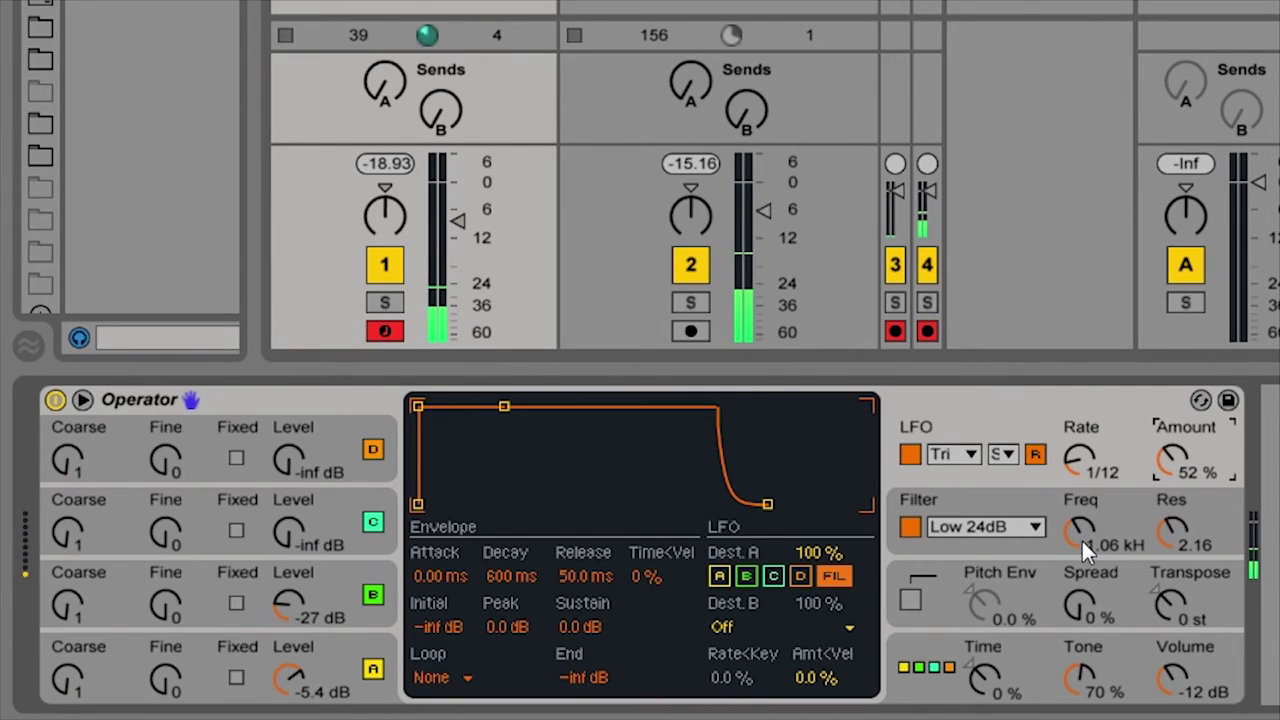
left_click_drag(1082, 541, 1150, 510)
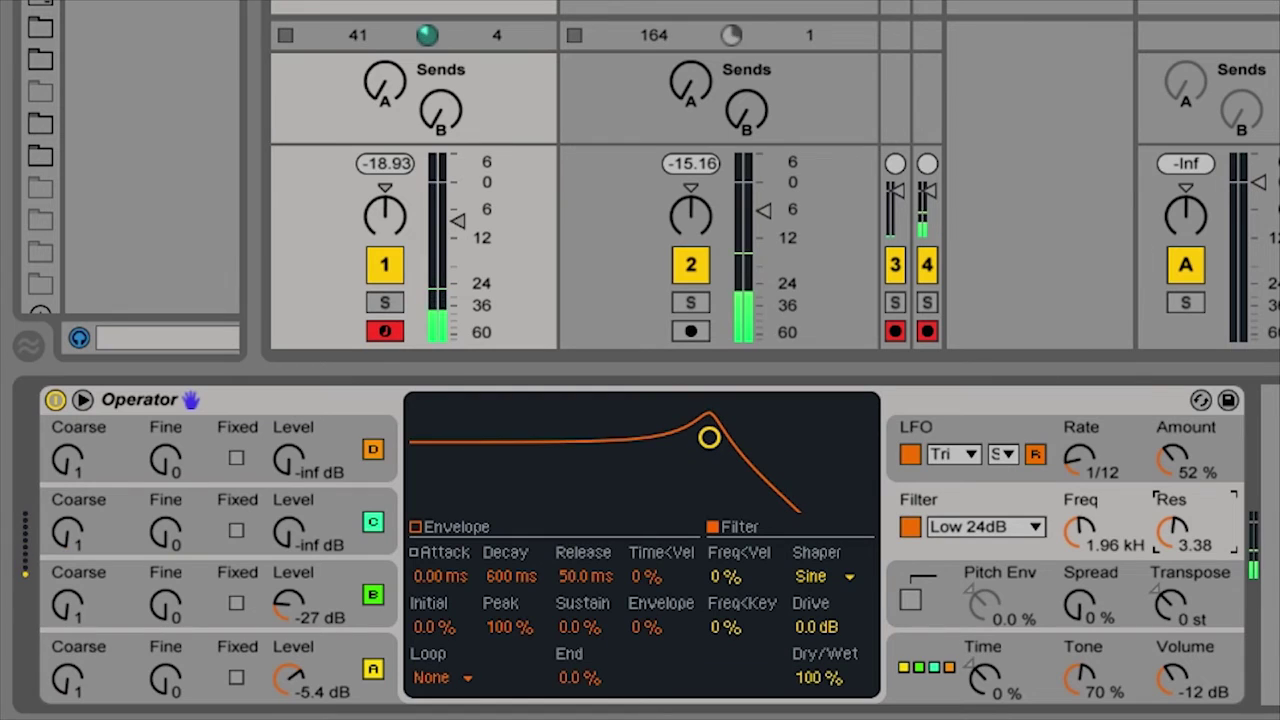
Step: Turn off the phase retrigger of oscillator A and lower oscillator B's level to -30 dB
left_click(327, 661)
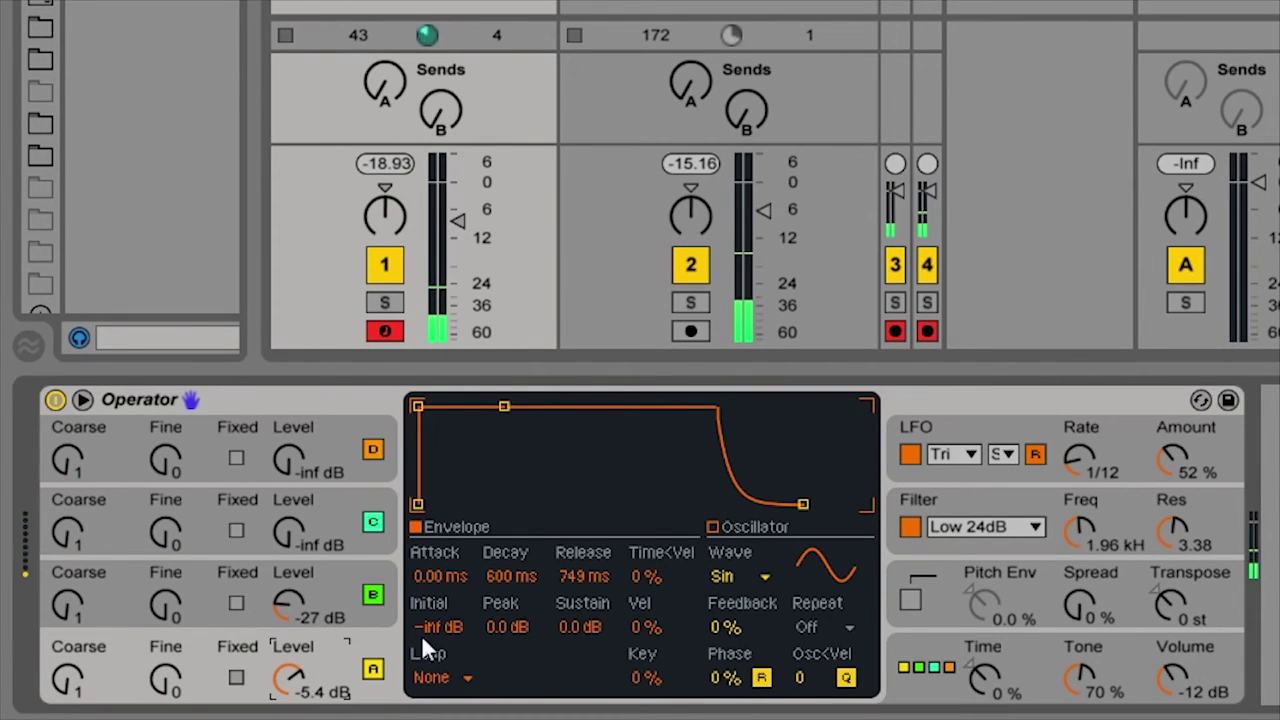
left_click(762, 680)
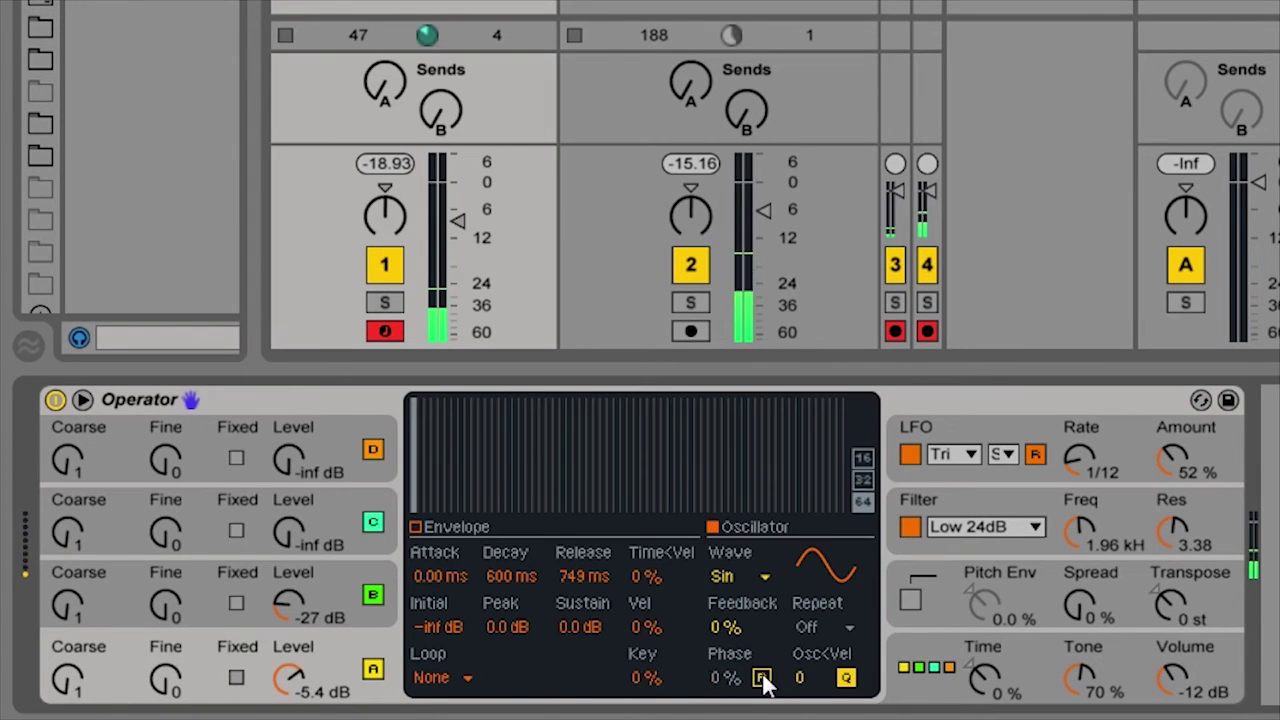
left_click(350, 602)
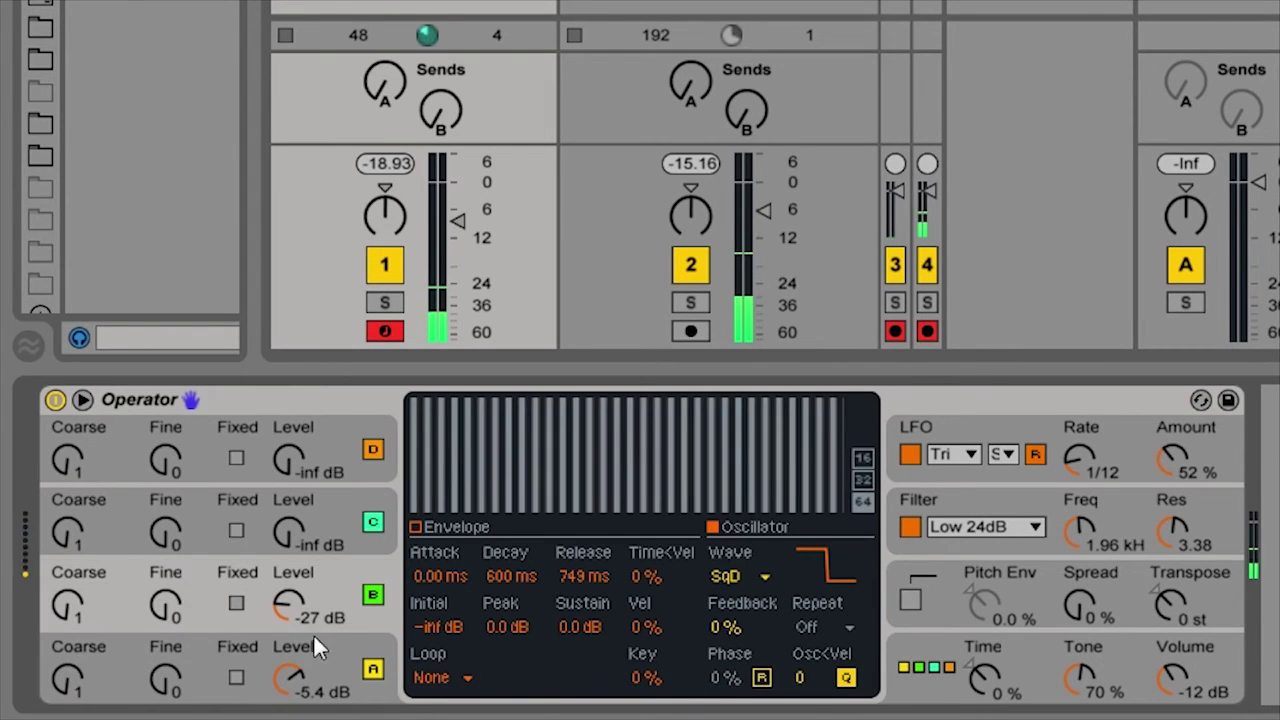
left_click_drag(289, 604, 289, 598)
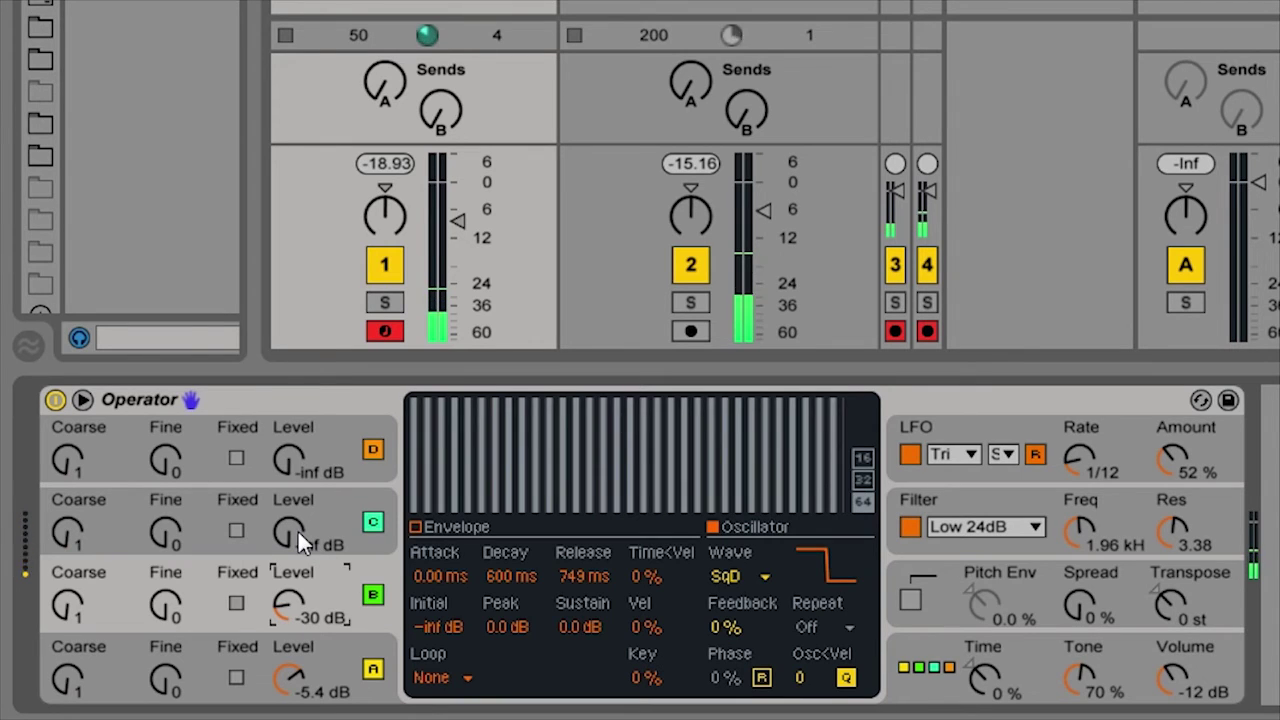
Step: Bring in oscillator C with a SwD wave, a release of 245 ms and a level of -25 dB
mouse_move(296, 529)
left_mouse_down()
mouse_move(296, 495)
mouse_move(290, 545)
left_mouse_up()
left_click(730, 576)
left_click(756, 249)
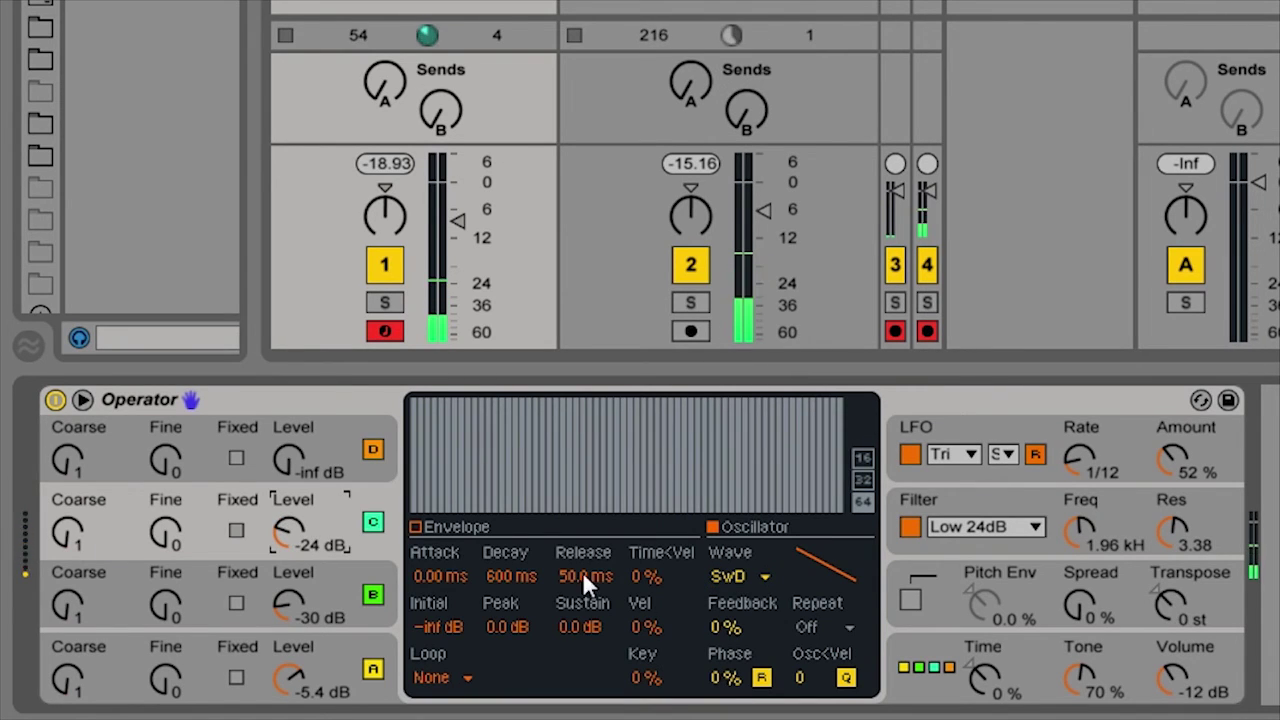
mouse_move(587, 583)
left_mouse_down()
mouse_move(587, 525)
mouse_move(587, 570)
left_mouse_up()
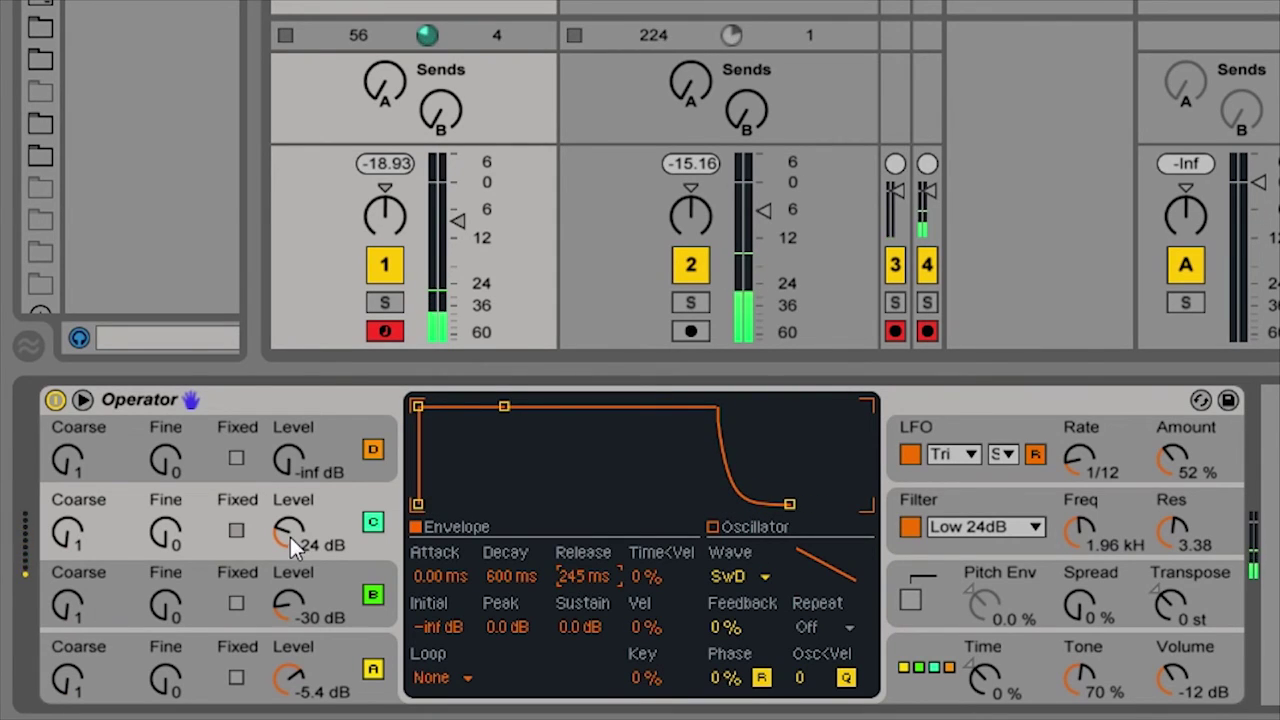
left_click_drag(290, 537, 282, 539)
Step: Set the LFO rate to 1/16 and its amount to 58%
left_click(945, 510)
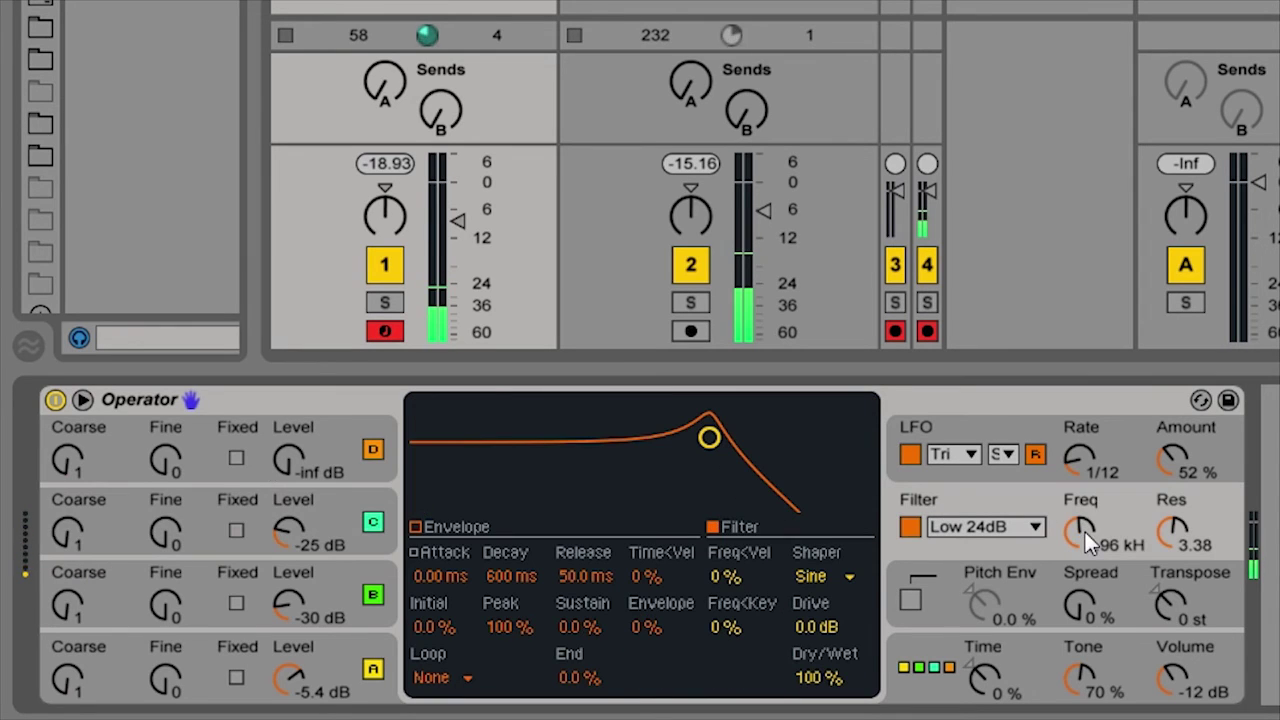
left_click_drag(1111, 456, 1111, 444)
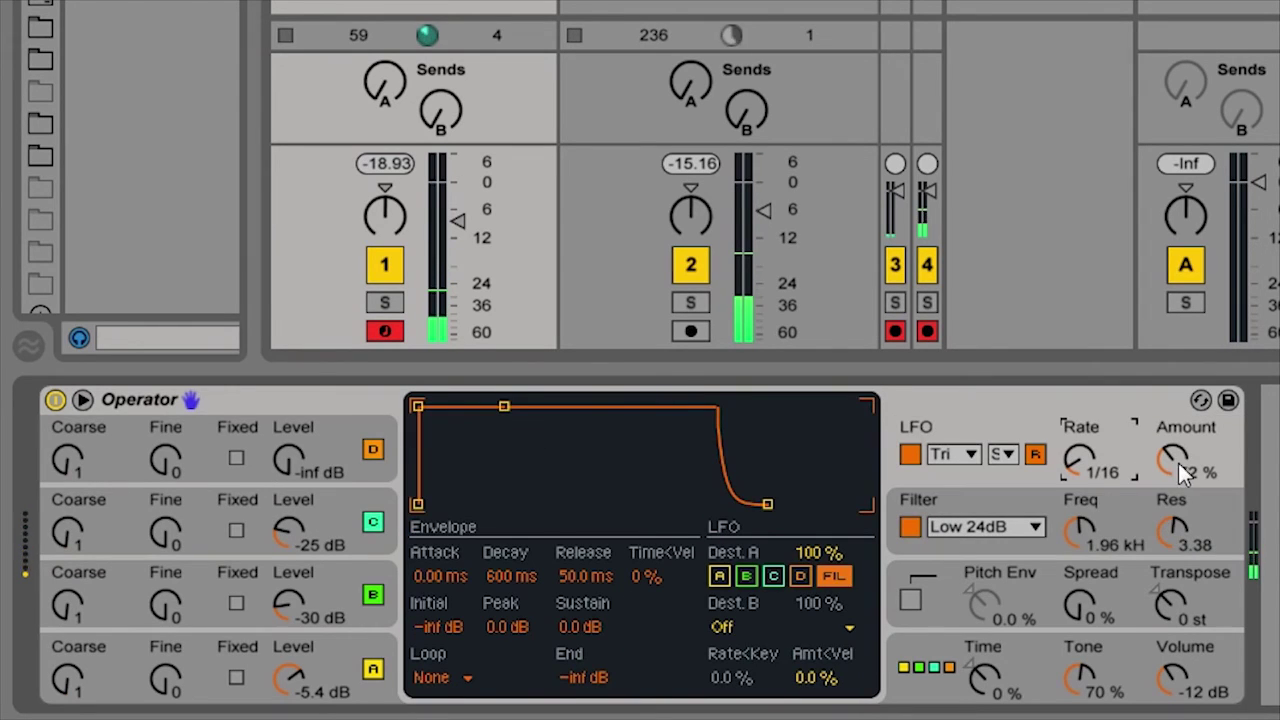
left_click_drag(1180, 466, 1180, 452)
mouse_move(1080, 464)
left_mouse_down()
mouse_move(1080, 476)
mouse_move(1080, 464)
left_mouse_up()
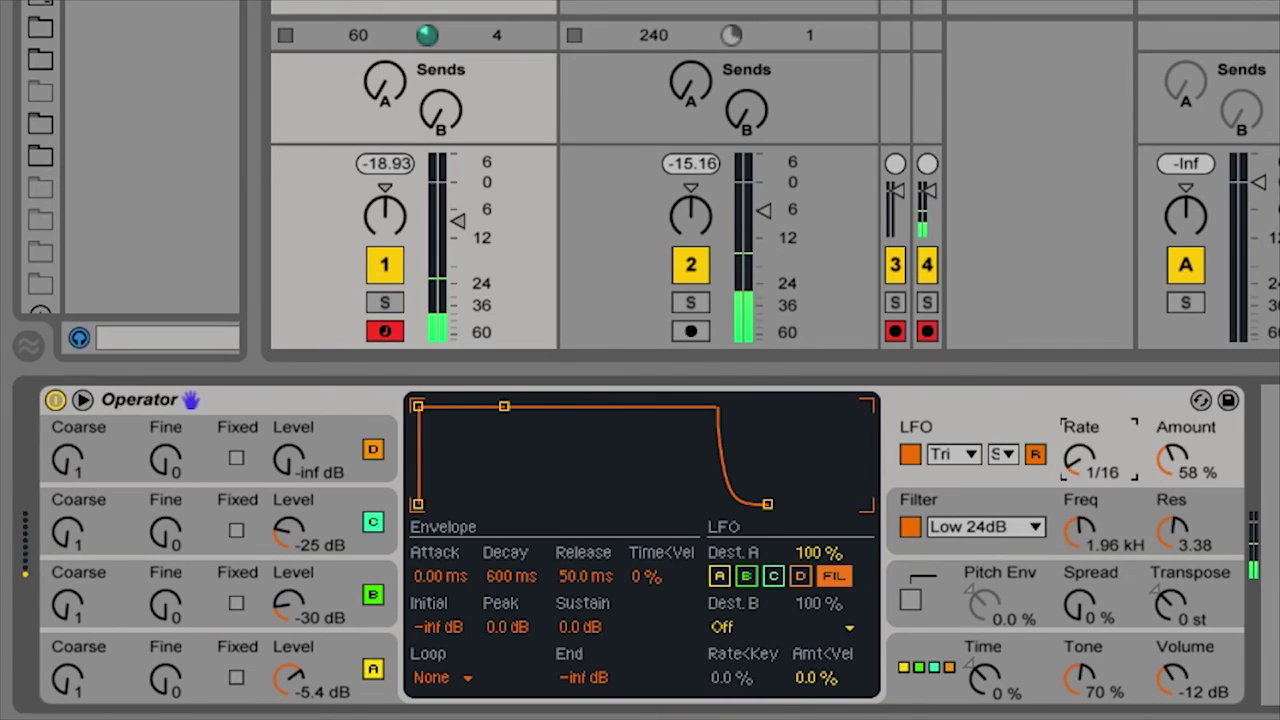